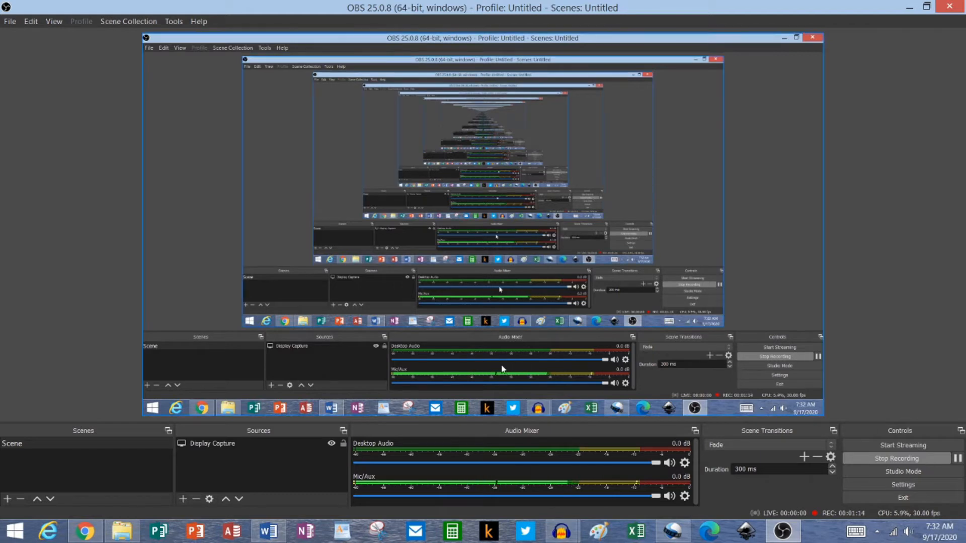
Step: Switch to File Explorer and open the MyBlocksStrongestMan folder in Public Videos, inside the Public folder on drive E:
{"action": "left_click", "coordinate": [121, 531]}
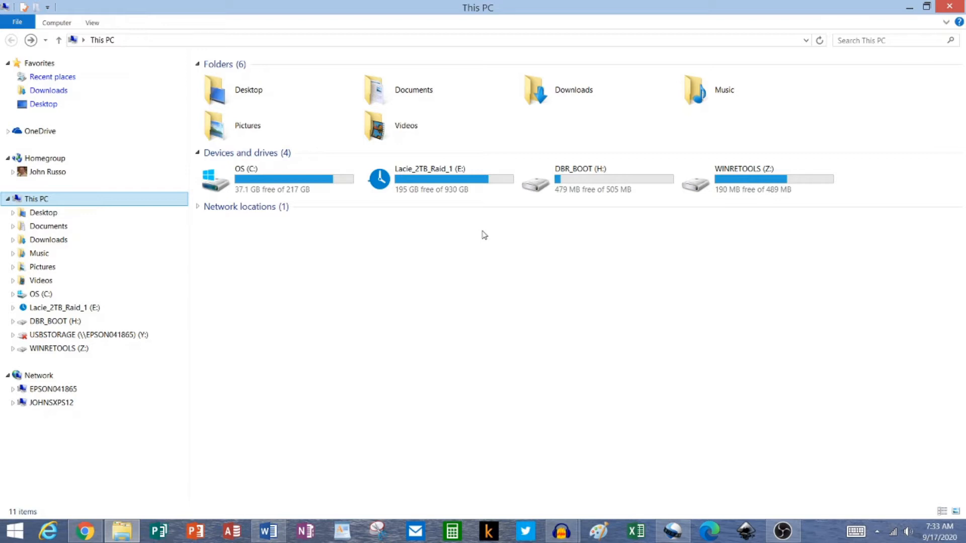
{"action": "double_click", "coordinate": [434, 171]}
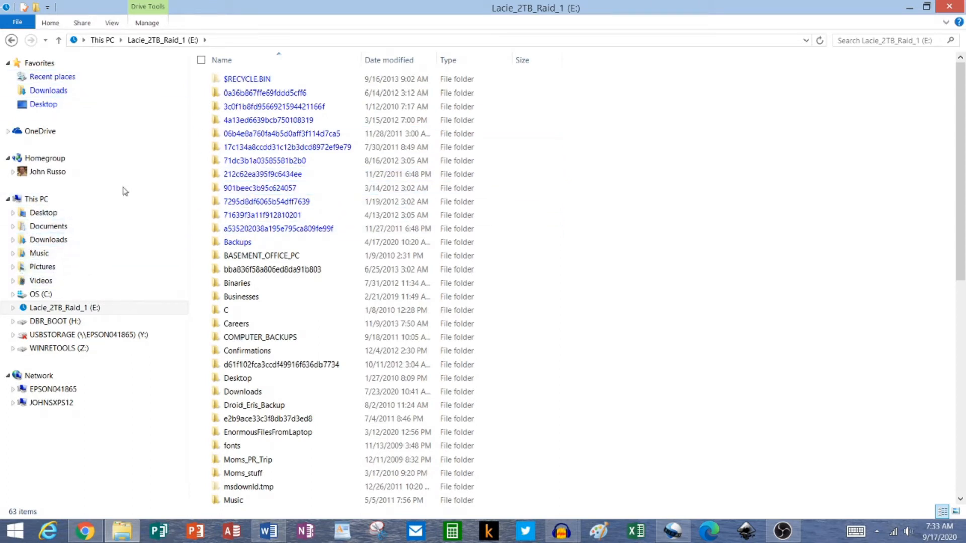
{"action": "scroll", "coordinate": [500, 272], "scroll_direction": "down", "scroll_amount": 3}
{"action": "scroll", "coordinate": [247, 282], "scroll_direction": "down", "scroll_amount": 3}
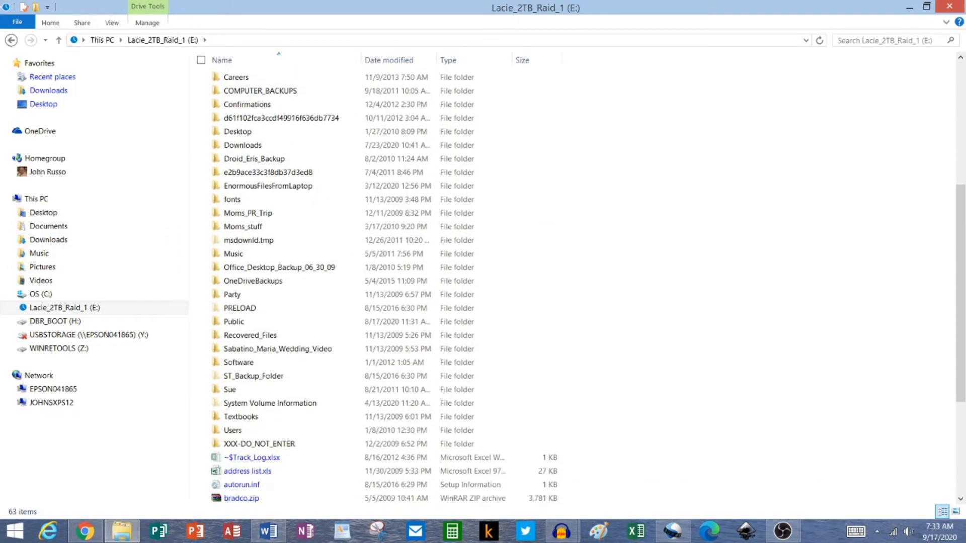
{"action": "double_click", "coordinate": [242, 321]}
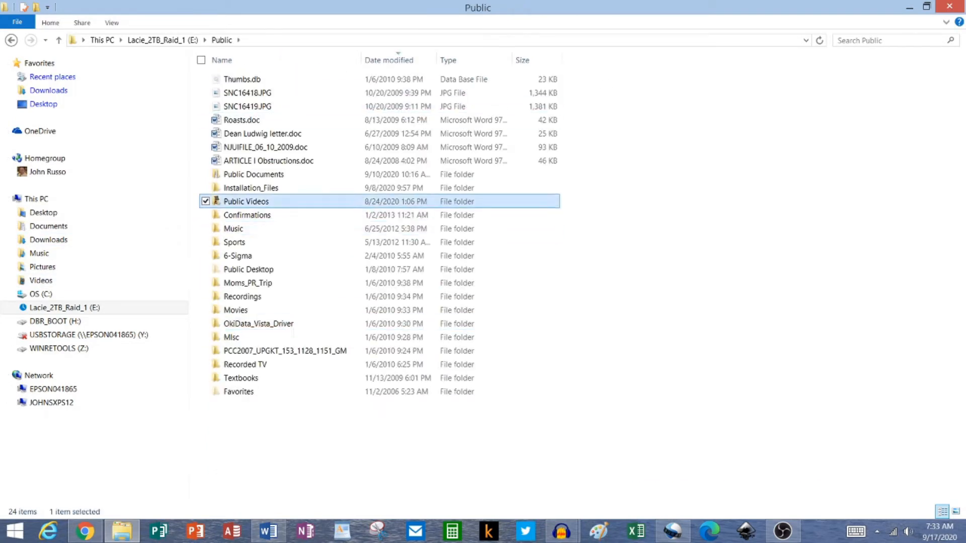
{"action": "double_click", "coordinate": [246, 201]}
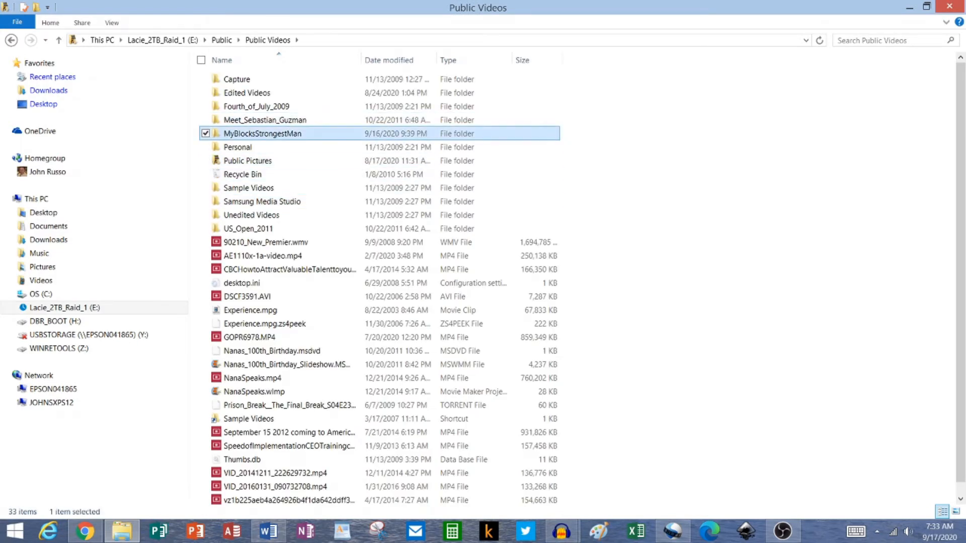
{"action": "double_click", "coordinate": [262, 134]}
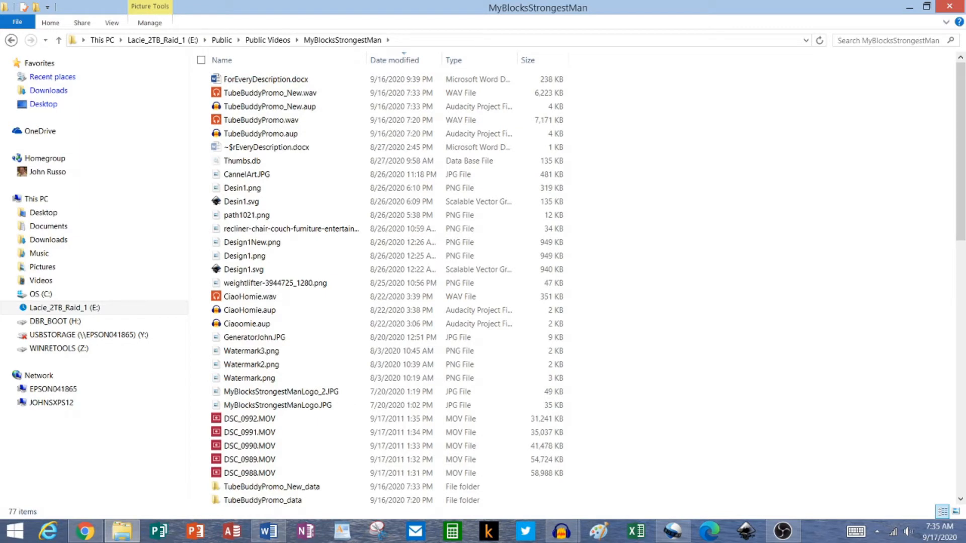
Step: Open the Music folder inside MyBlocksStrongestMan and sort its MP3 files by name
{"action": "left_click_drag", "start_coordinate": [960, 151], "coordinate": [960, 178]}
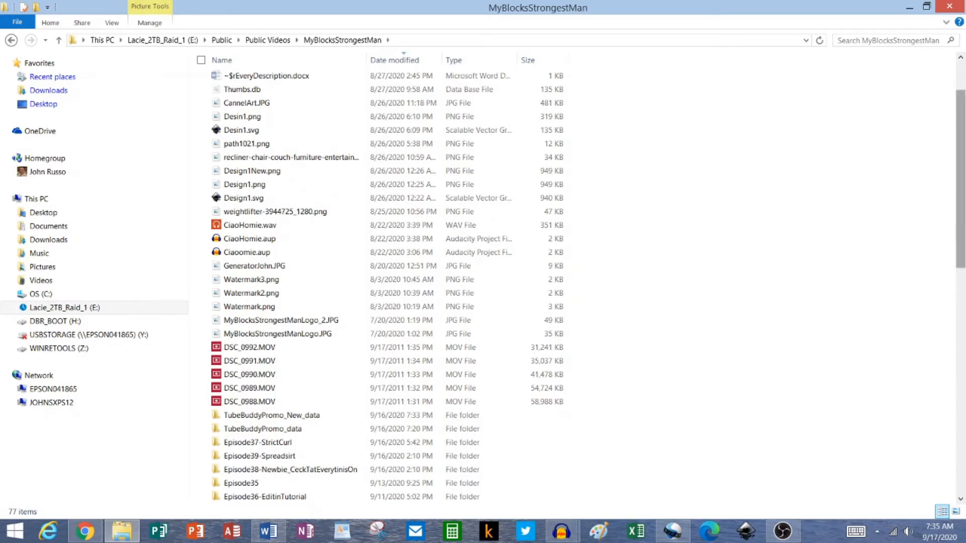
{"action": "left_click_drag", "start_coordinate": [960, 181], "coordinate": [960, 384]}
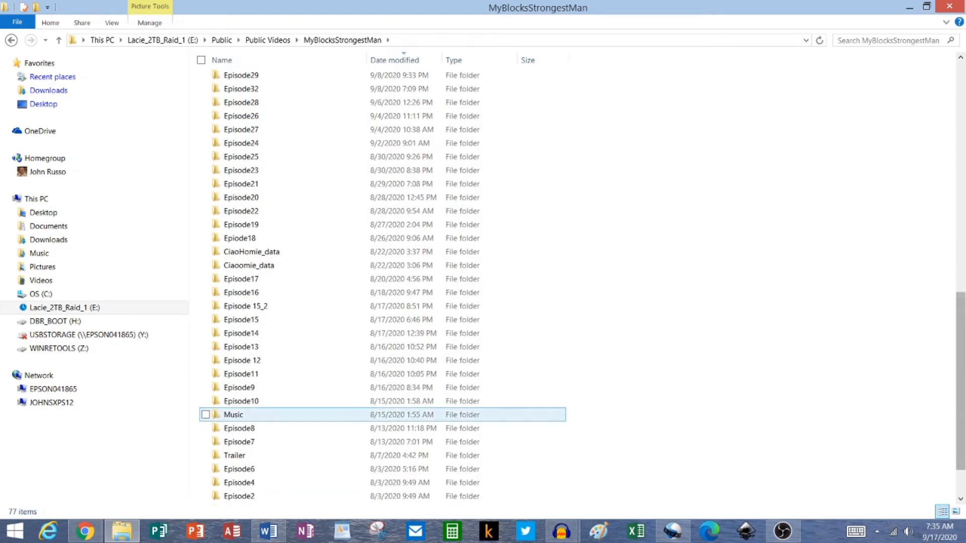
{"action": "double_click", "coordinate": [233, 414]}
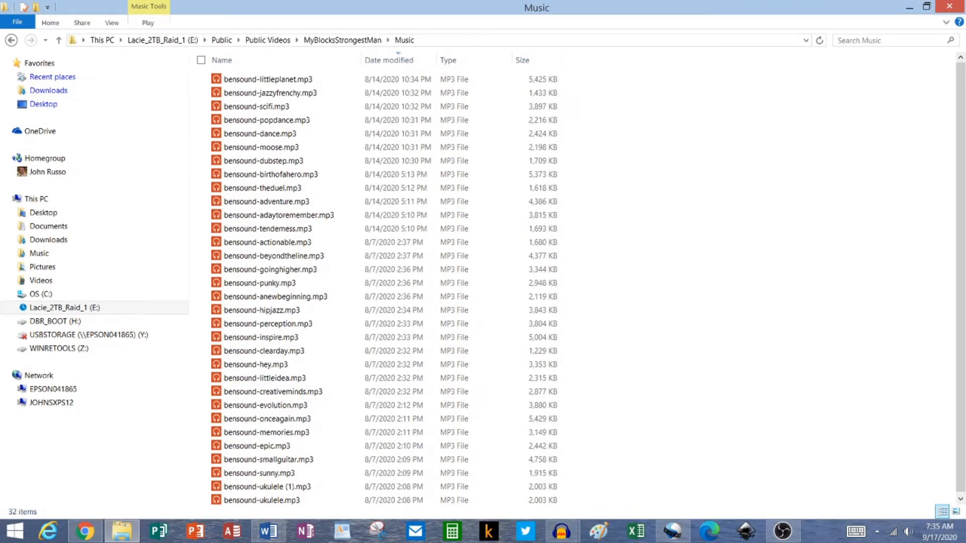
{"action": "left_click", "coordinate": [221, 60]}
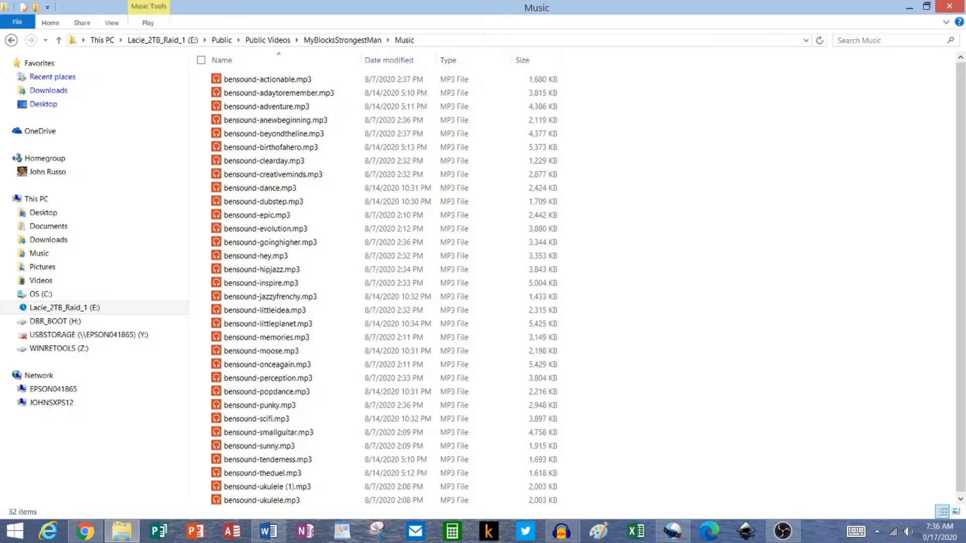
Step: Return to the MyBlocksStrongestMan folder and open the Episode37-StrictCurl folder
{"action": "left_click", "coordinate": [342, 39]}
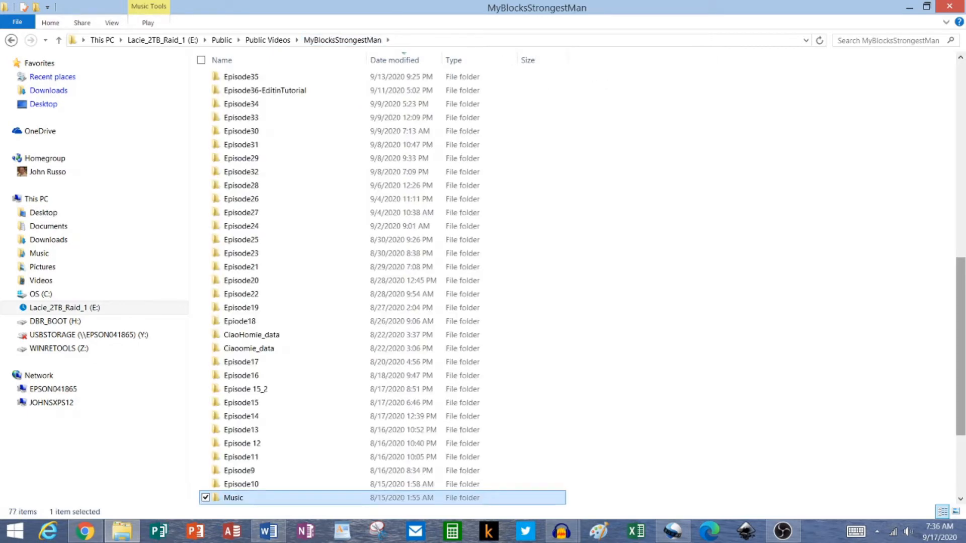
{"action": "left_click", "coordinate": [885, 327]}
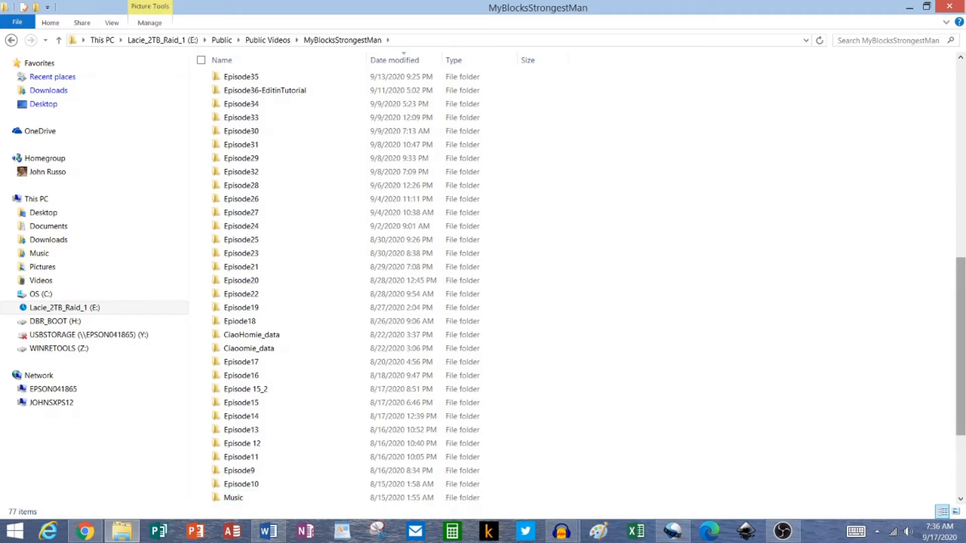
{"action": "scroll", "coordinate": [885, 327], "scroll_direction": "down", "scroll_amount": 1}
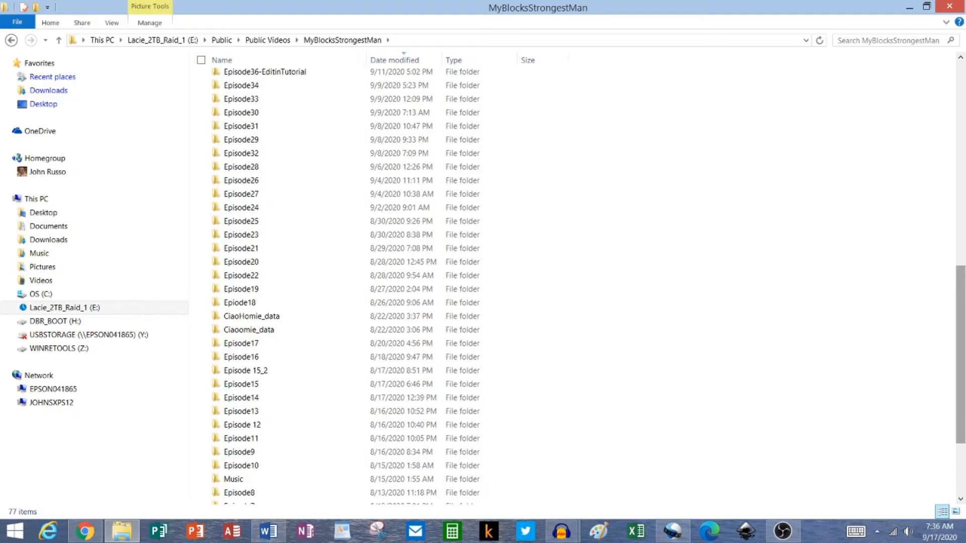
{"action": "scroll", "coordinate": [960, 327], "scroll_direction": "up", "scroll_amount": 4}
{"action": "left_click_drag", "start_coordinate": [960, 327], "coordinate": [960, 319]}
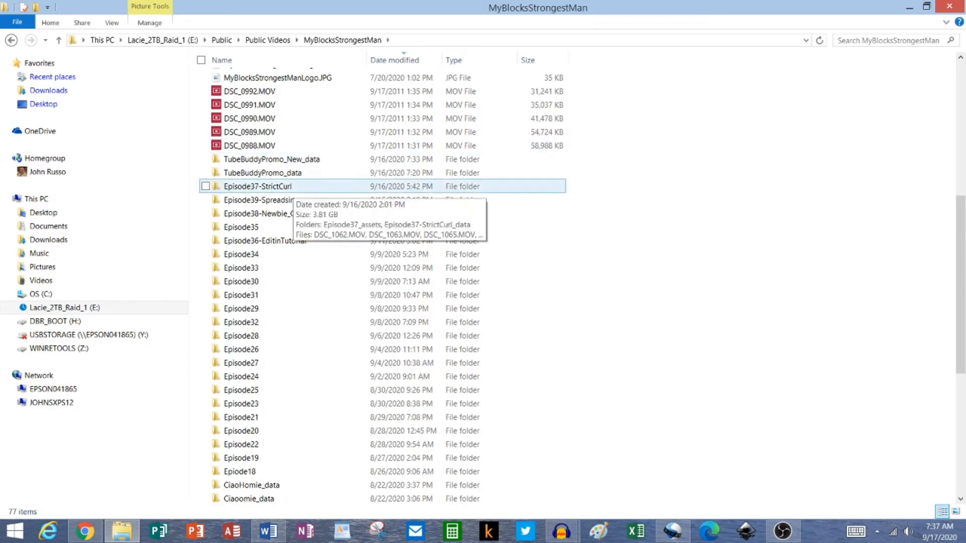
{"action": "double_click", "coordinate": [281, 187]}
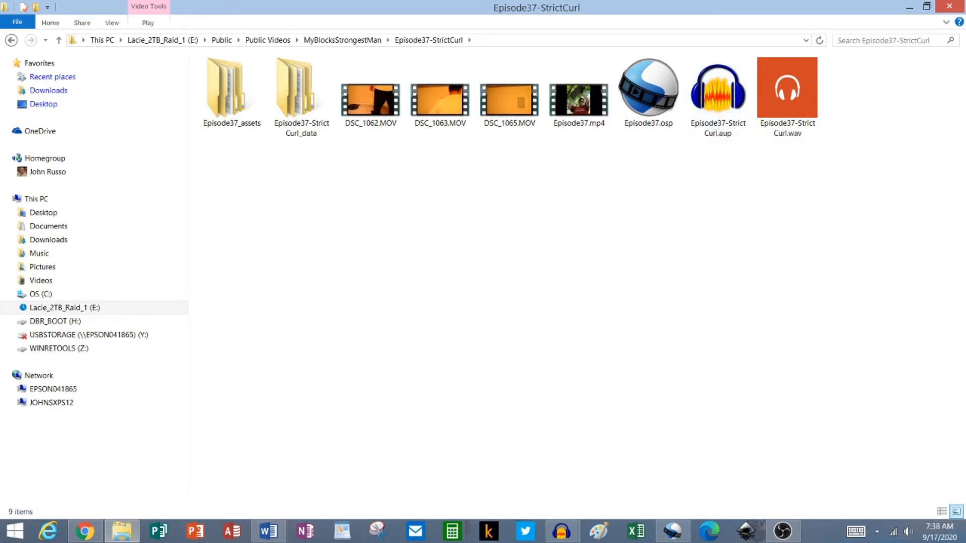
Step: Switch to the empty Audacity window and record a voice clip of about 6.8 seconds
{"action": "left_click", "coordinate": [561, 531]}
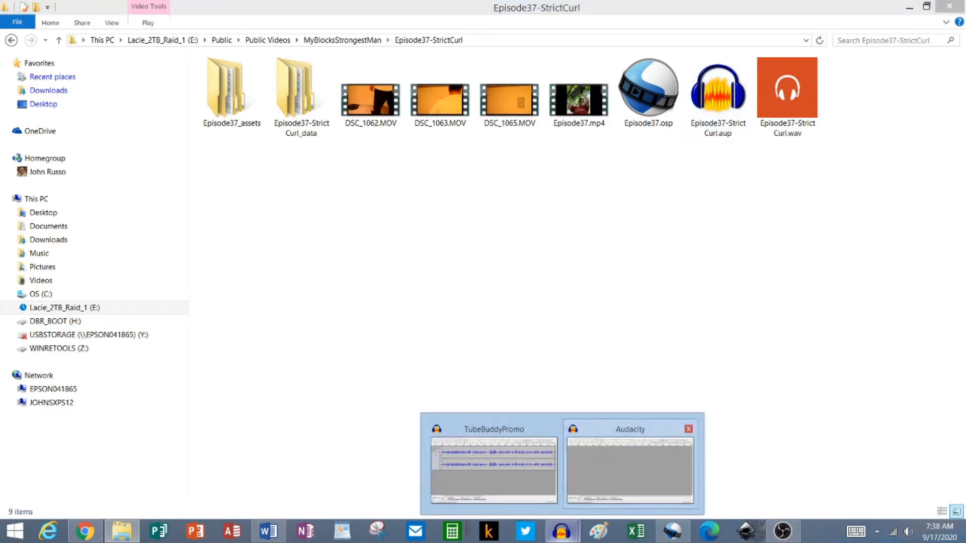
{"action": "left_click", "coordinate": [630, 470]}
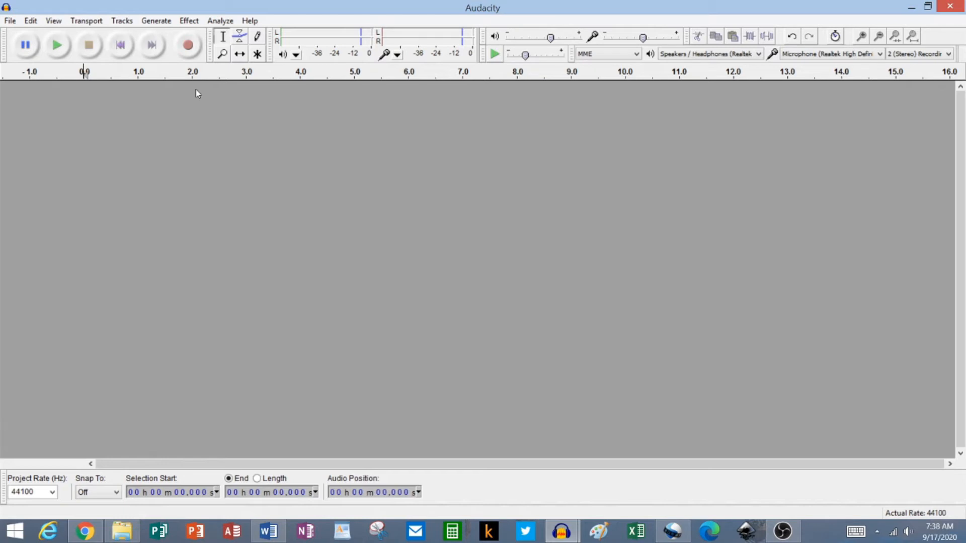
{"action": "left_click", "coordinate": [191, 47]}
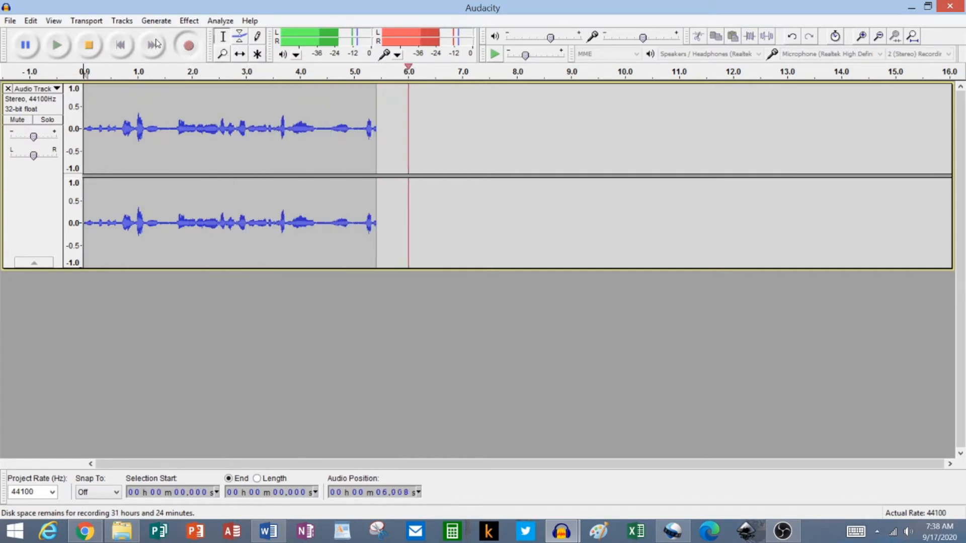
{"action": "left_click", "coordinate": [89, 45]}
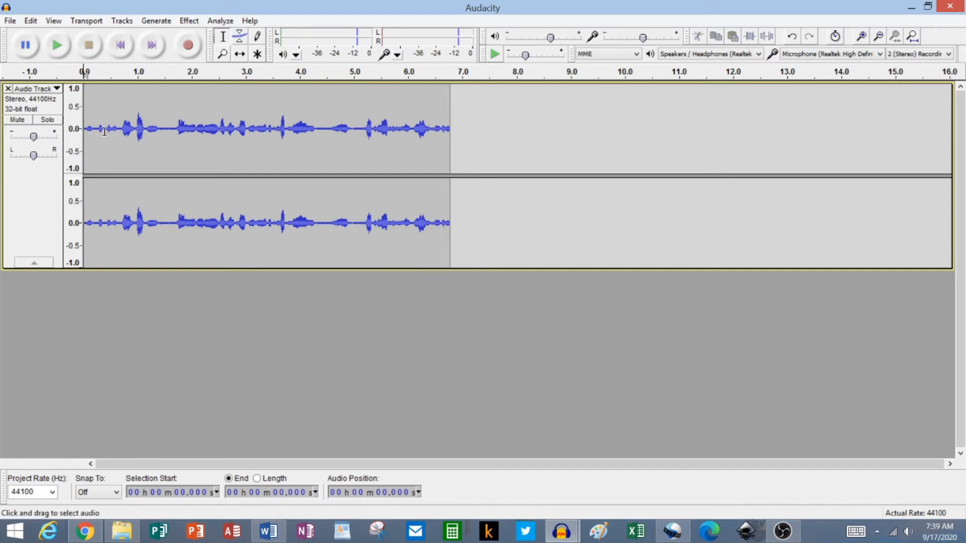
Step: Delete about the first 0.7 seconds of the recorded audio track
{"action": "left_click_drag", "start_coordinate": [123, 128], "coordinate": [82, 127]}
{"action": "key", "text": "Delete"}
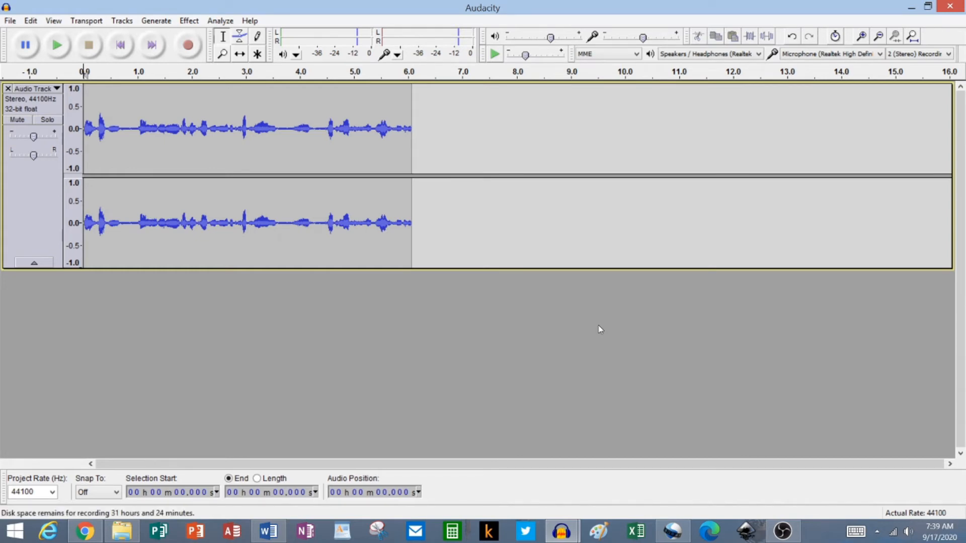
Step: Select the whole audio track and look through the available audio effects without applying one
{"action": "key", "text": "ctrl+a"}
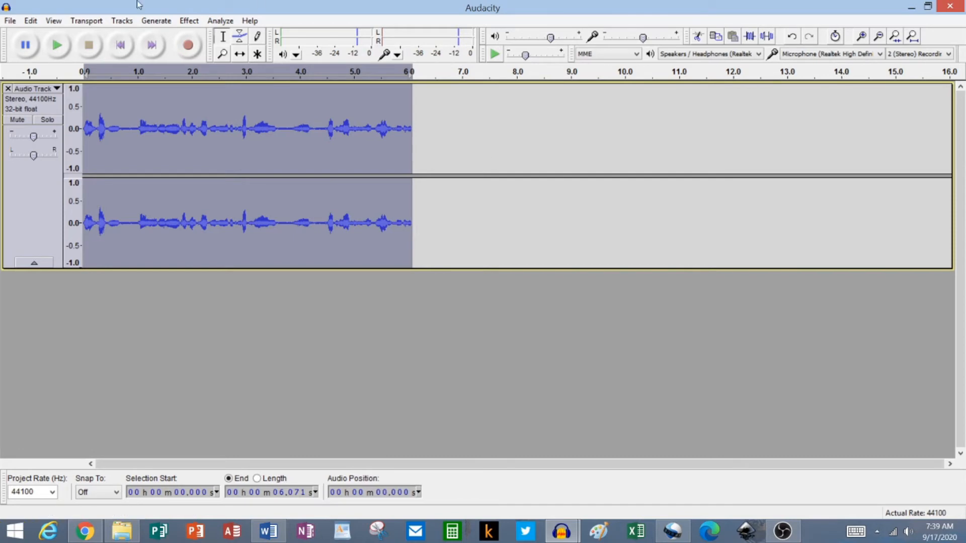
{"action": "left_click", "coordinate": [190, 22]}
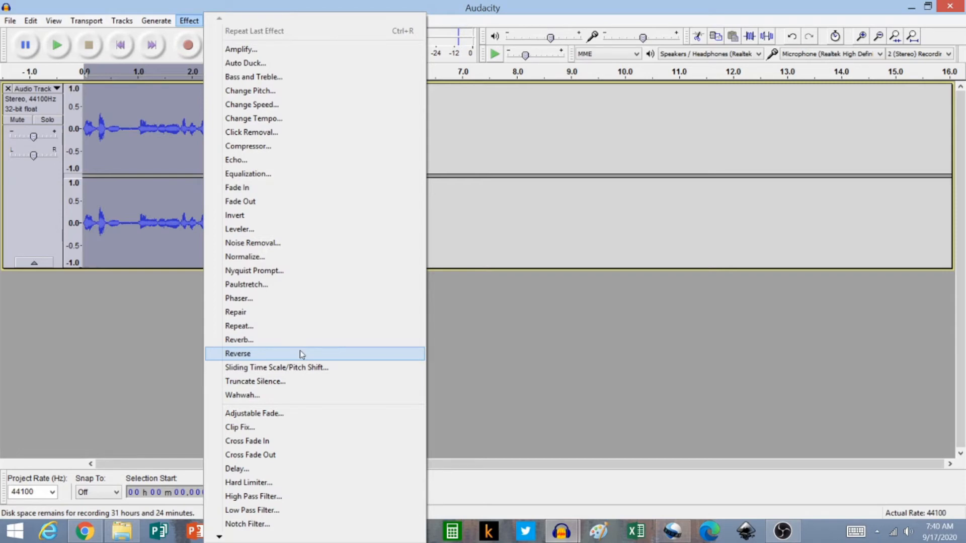
{"action": "left_click", "coordinate": [517, 366]}
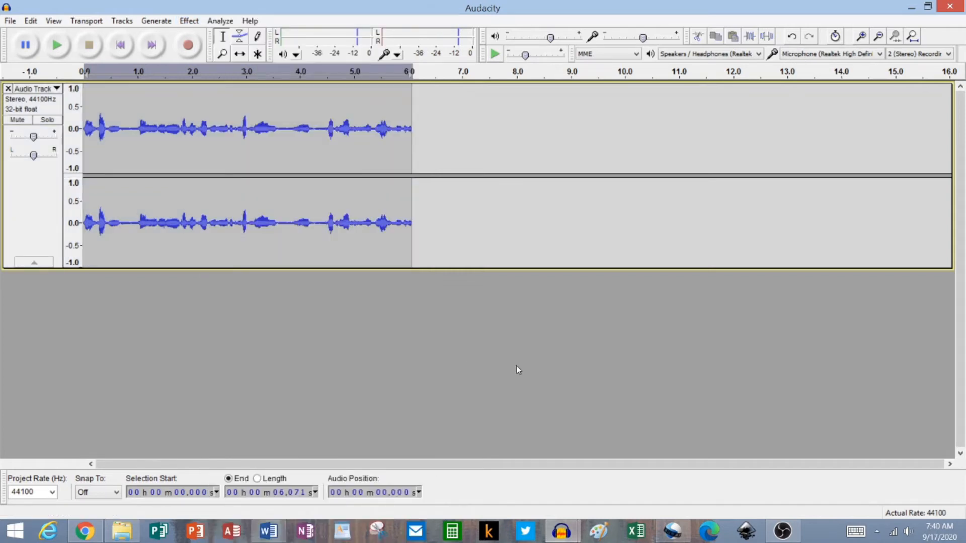
Step: Compare the episode folder with Audacity and view the options for saving the project and exporting audio
{"action": "key", "text": "alt+Tab"}
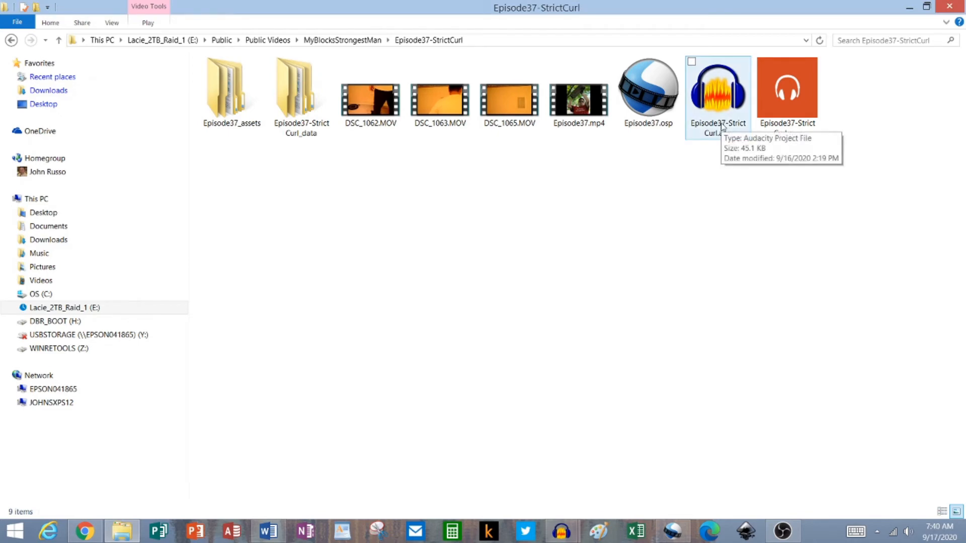
{"action": "key", "text": "alt+Tab"}
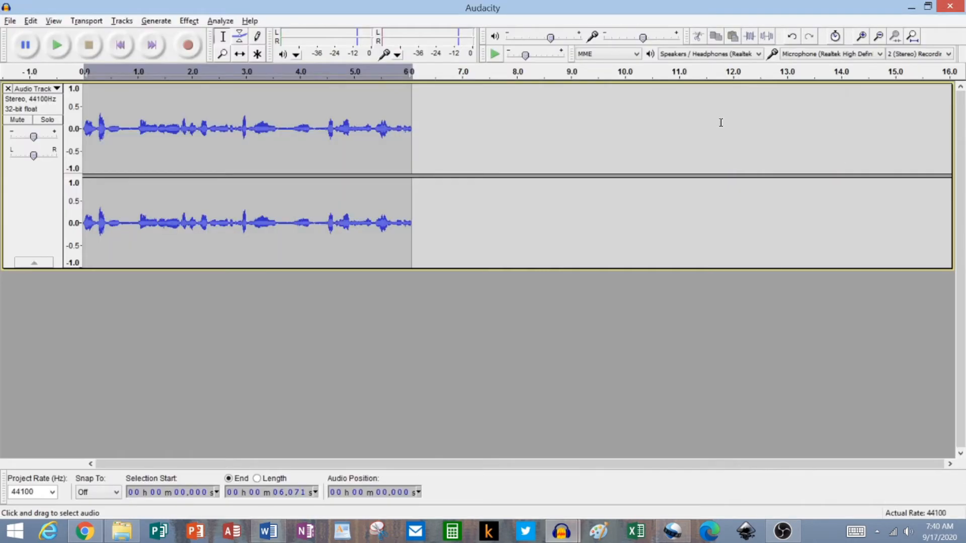
{"action": "left_click", "coordinate": [11, 21]}
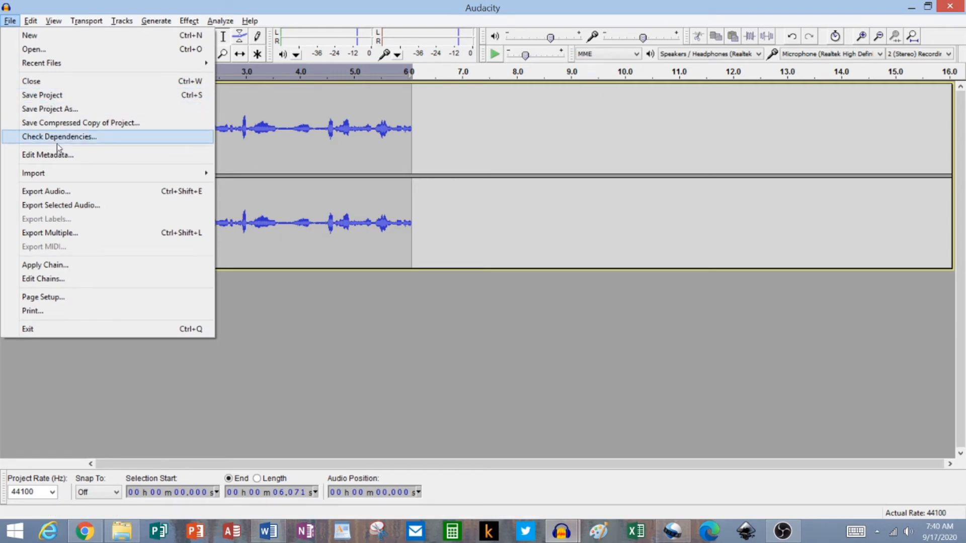
{"action": "left_click", "coordinate": [271, 342]}
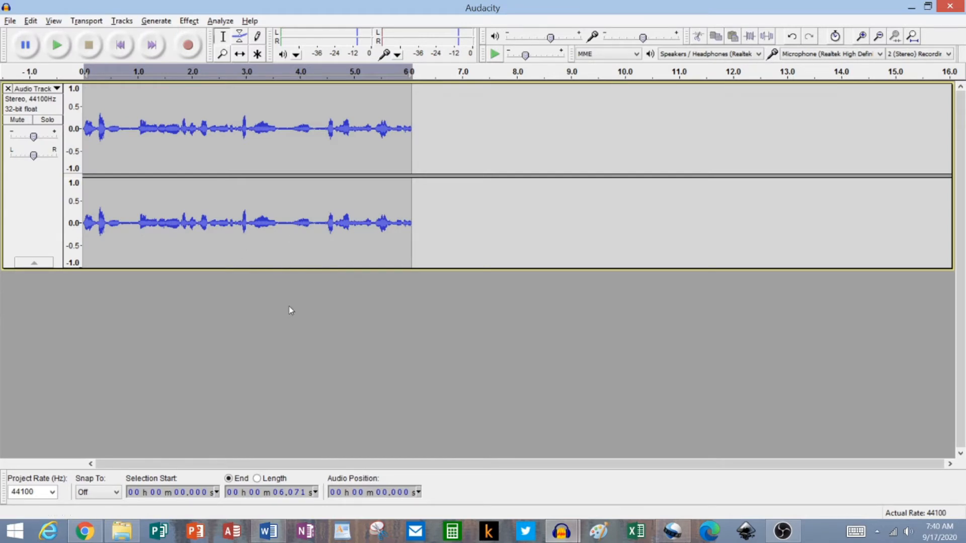
Step: Switch to File Explorer and point out the Episode37-StrictCurl.aup project and the Episode37-StrictCurl.wav export
{"action": "key", "text": "alt+Tab"}
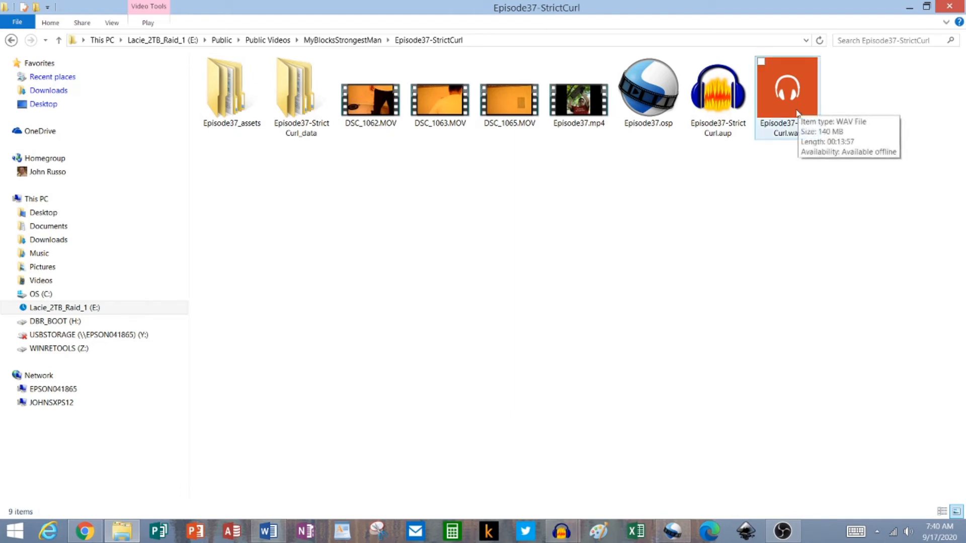
{"action": "left_click", "coordinate": [728, 109]}
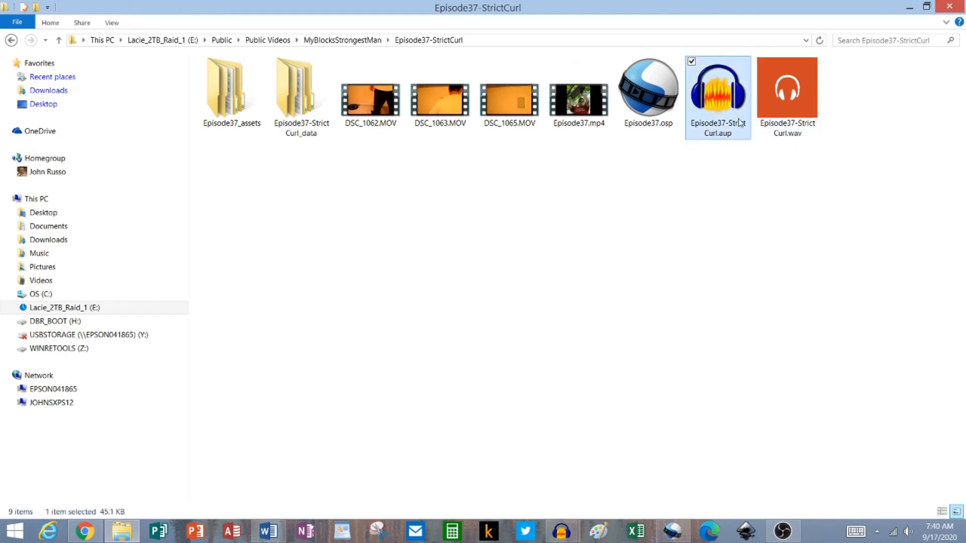
{"action": "left_click", "coordinate": [788, 100]}
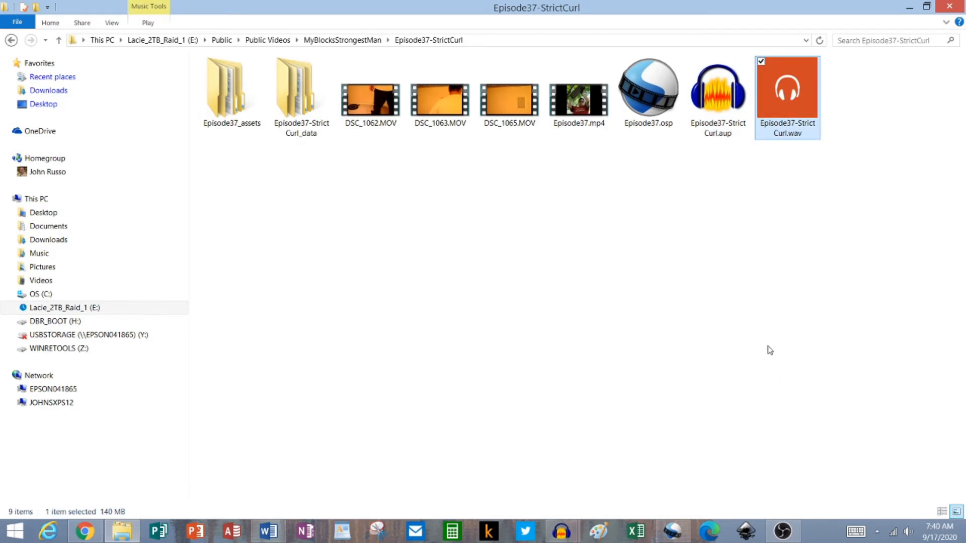
Step: Check the screen recording in OBS, and return to the episode folder in File Explorer
{"action": "left_click", "coordinate": [783, 532]}
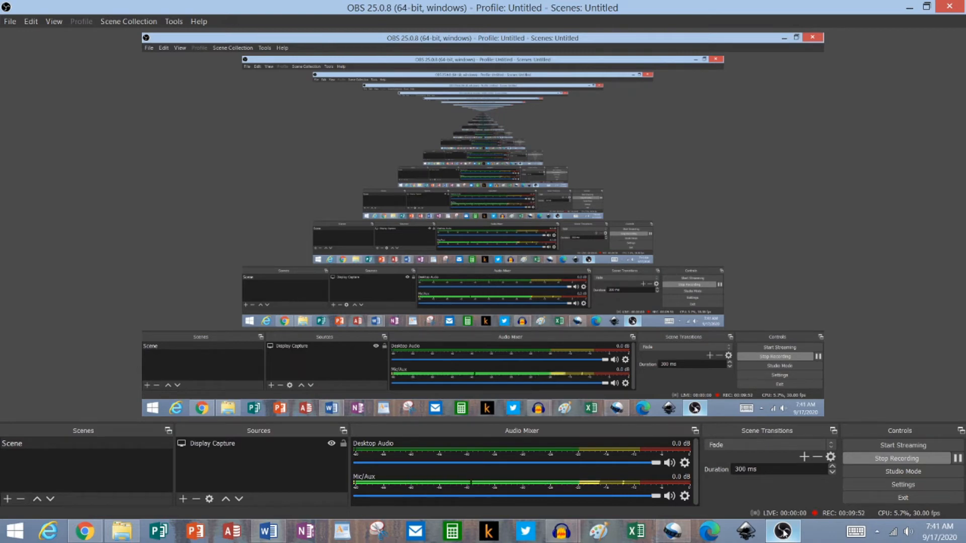
{"action": "left_click", "coordinate": [122, 531]}
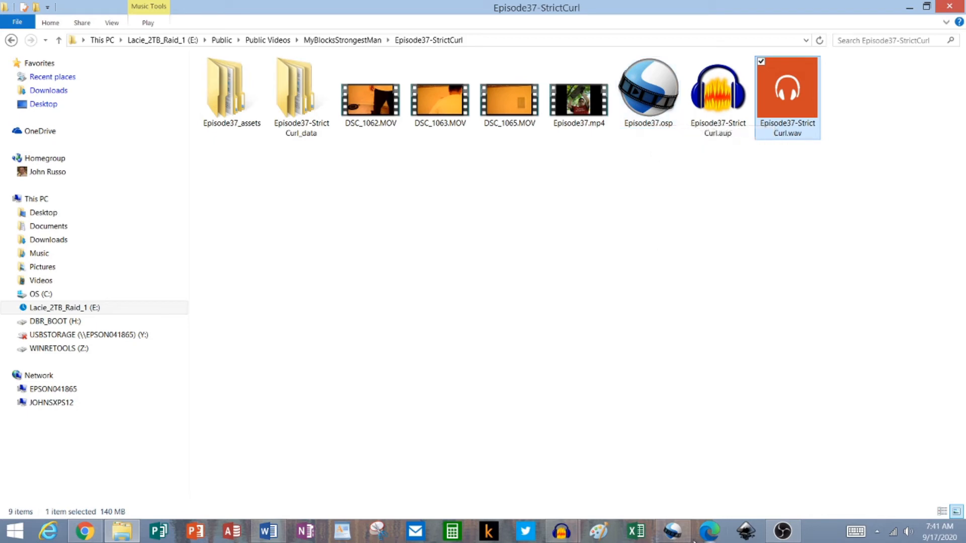
Step: Switch to OpenShot and browse the Episode37-StrictCurl folder as large icons for importable files, without importing any
{"action": "left_click", "coordinate": [678, 534]}
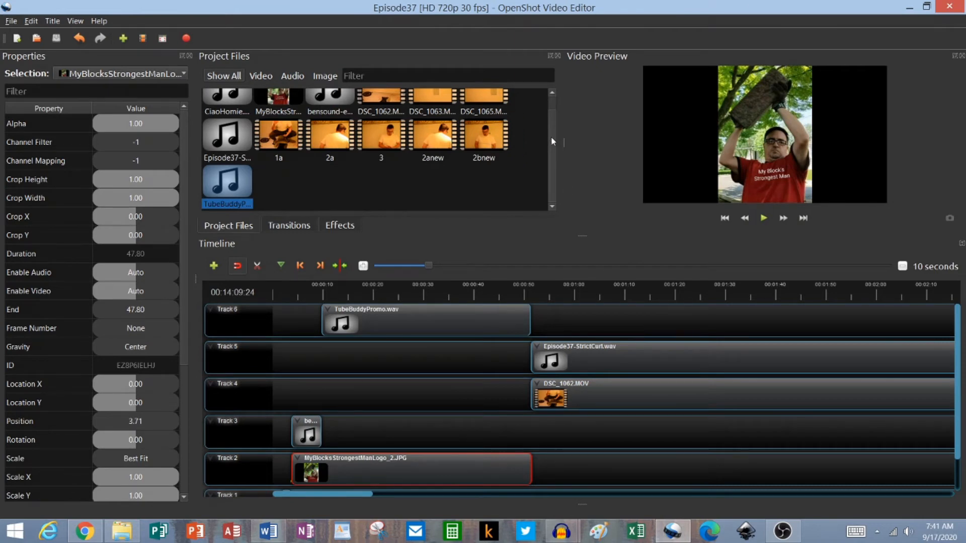
{"action": "left_click_drag", "start_coordinate": [550, 137], "coordinate": [551, 107]}
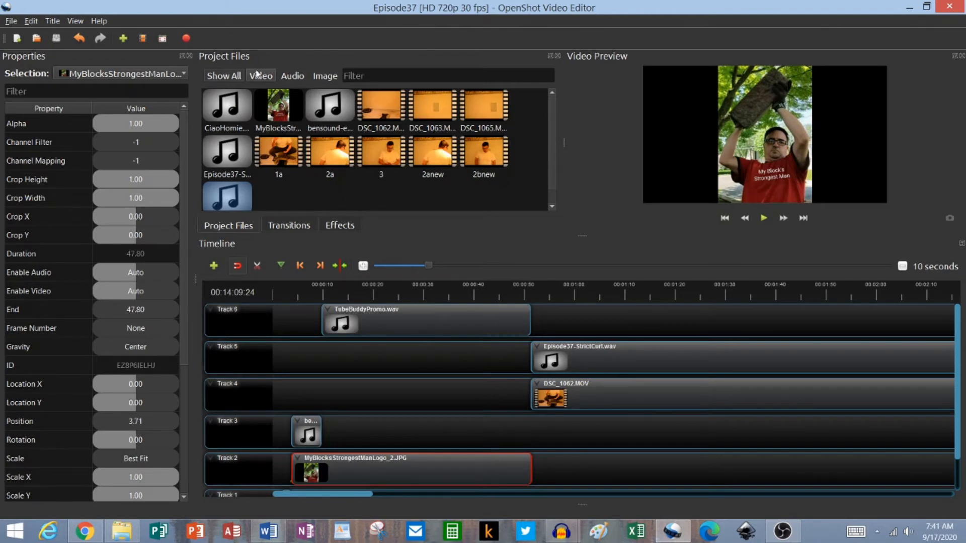
{"action": "left_click", "coordinate": [124, 39]}
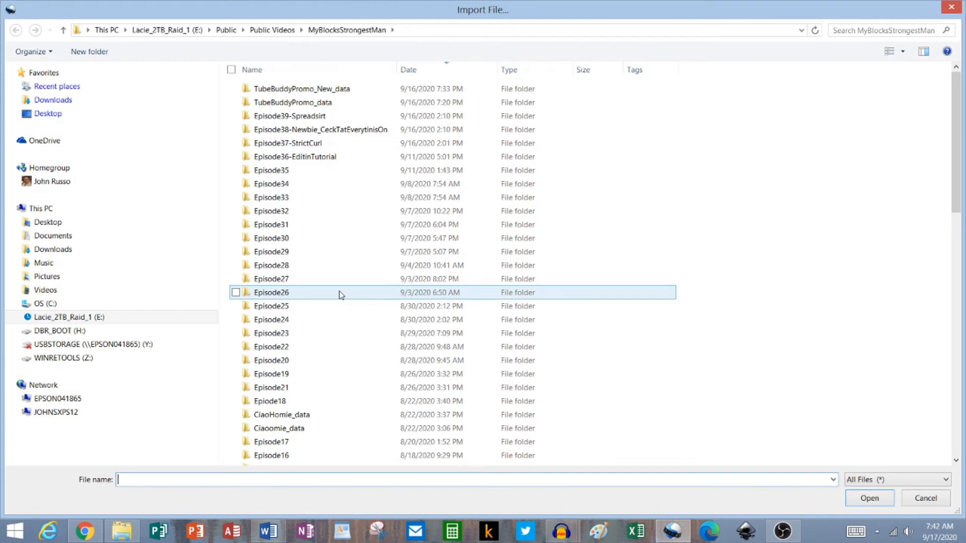
{"action": "double_click", "coordinate": [327, 144]}
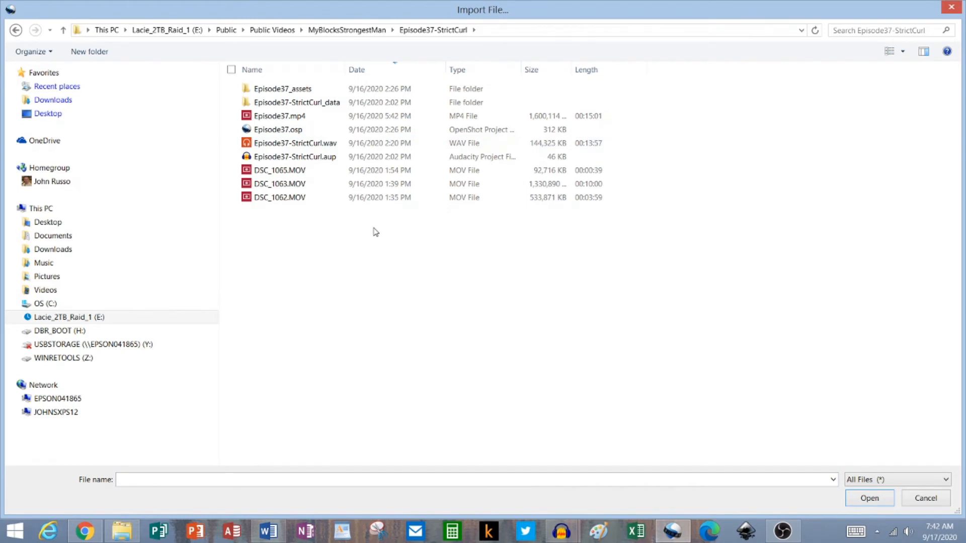
{"action": "right_click", "coordinate": [257, 228]}
{"action": "mouse_move", "coordinate": [338, 245]}
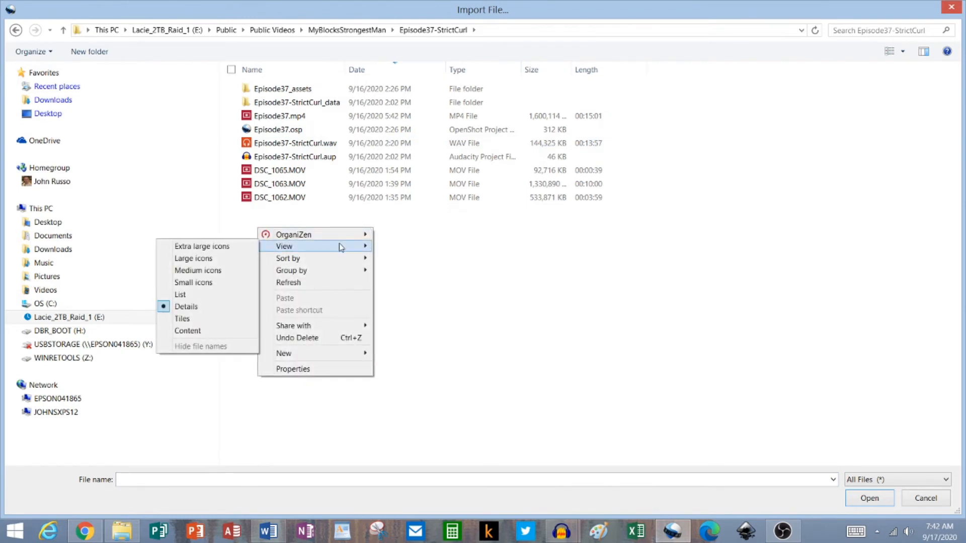
{"action": "left_click", "coordinate": [232, 258]}
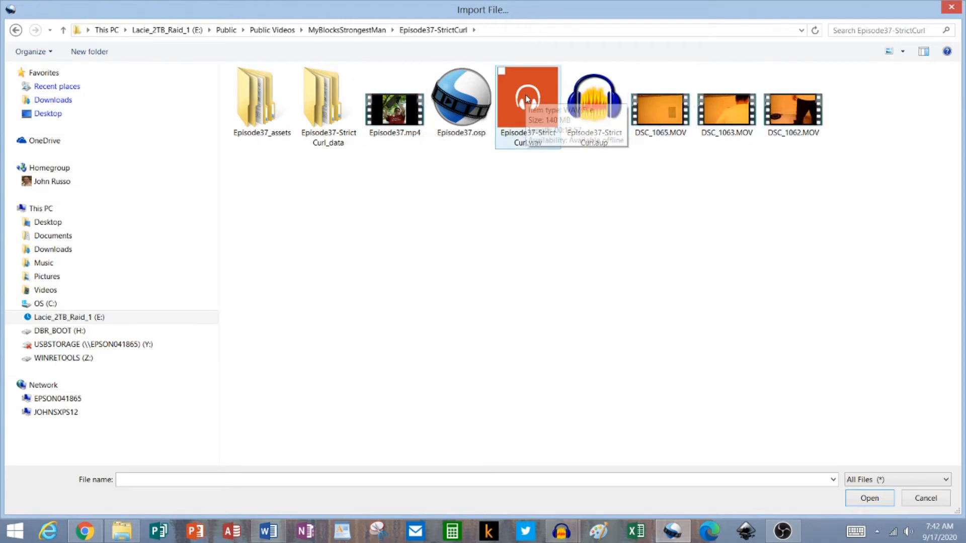
{"action": "left_click", "coordinate": [928, 499]}
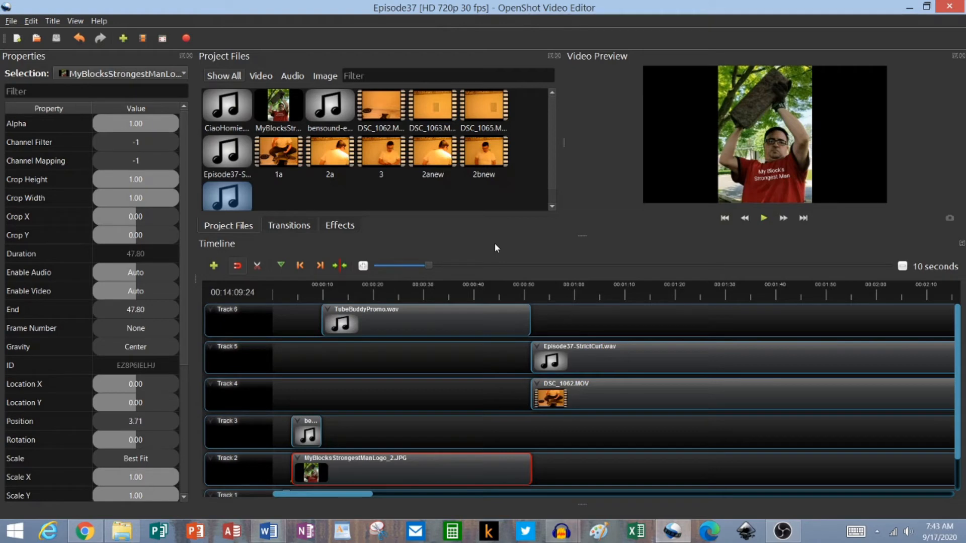
Step: Point out the logo image, the CiaoHomie audio and the bensound-epic music among the project files
{"action": "left_click", "coordinate": [281, 108]}
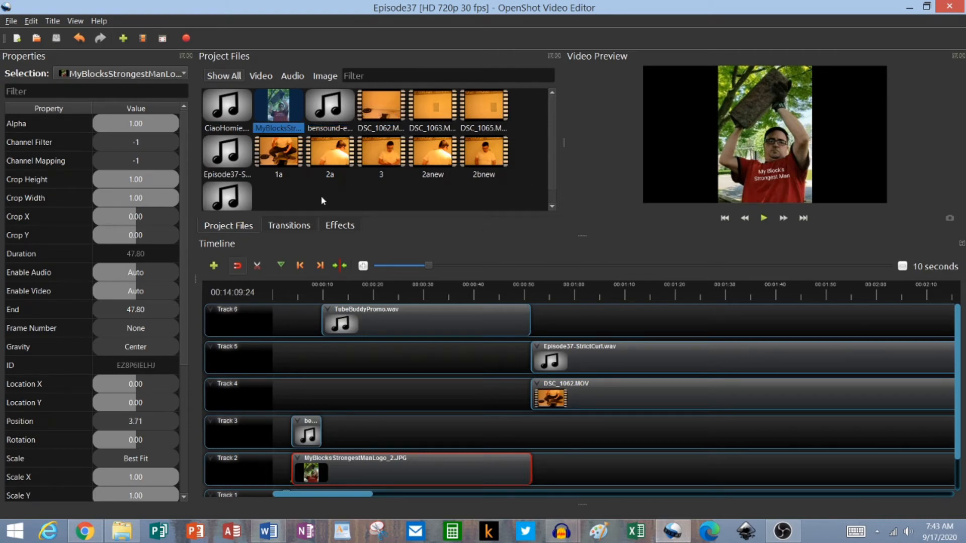
{"action": "left_click", "coordinate": [234, 113]}
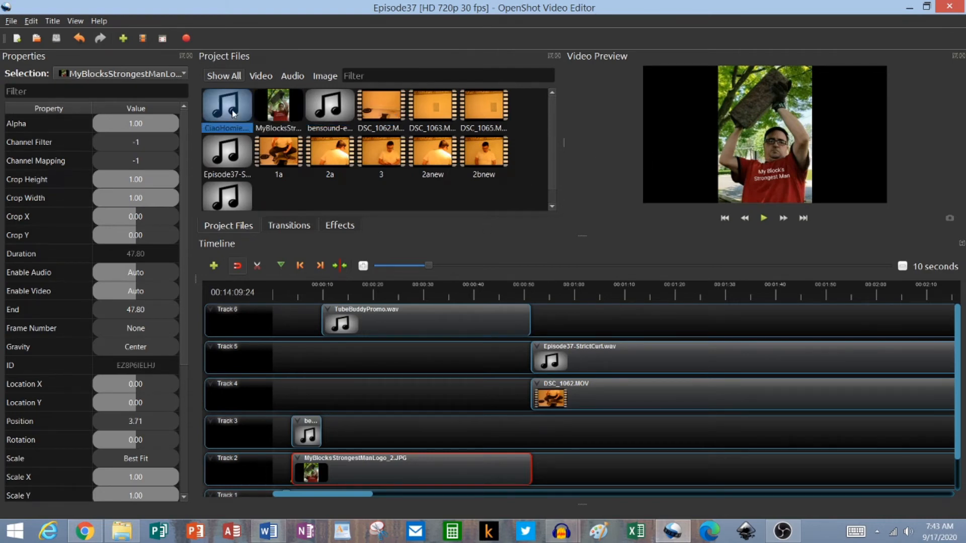
{"action": "left_click", "coordinate": [344, 120]}
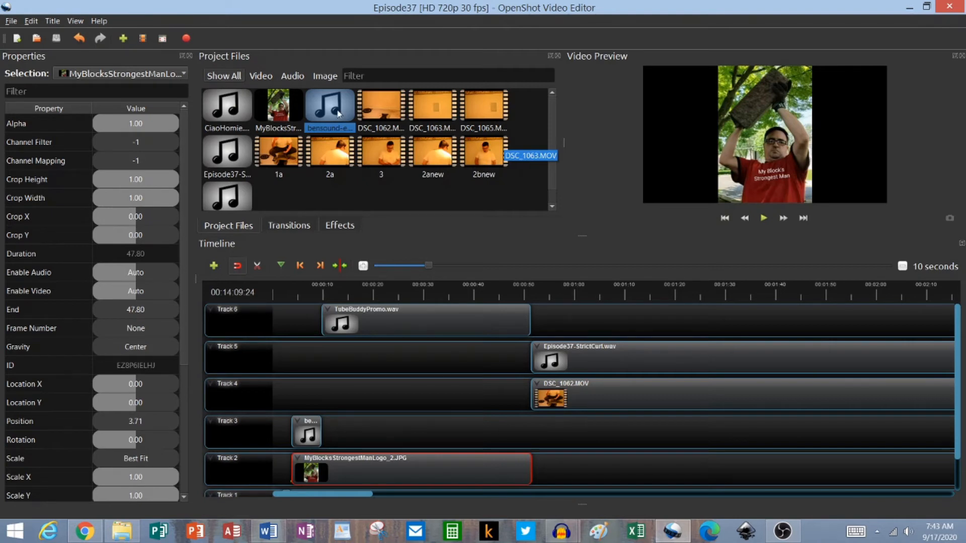
{"action": "left_click_drag", "start_coordinate": [340, 114], "coordinate": [352, 181]}
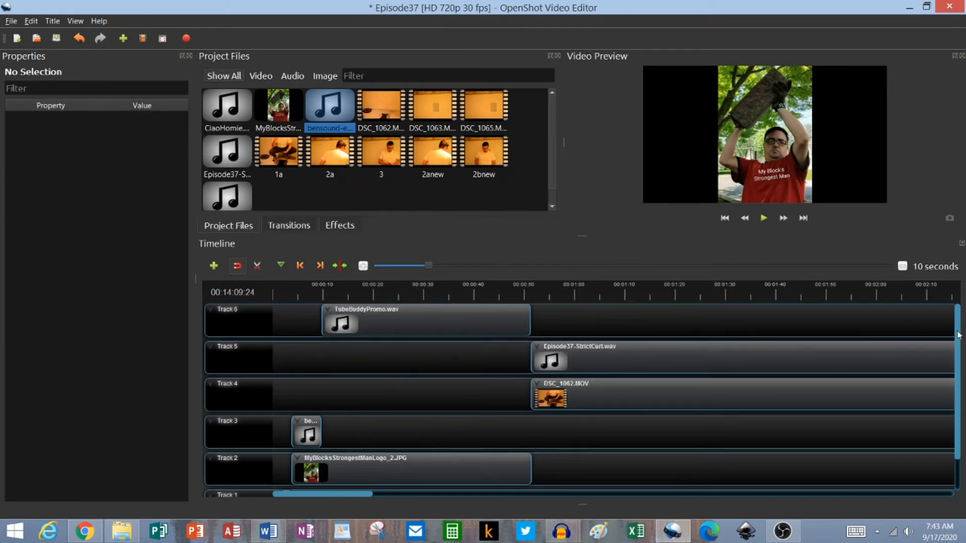
Step: Try shifting the bensound-epic.mp3 clip on Track 3 to about 4.17 seconds, and undo the move
{"action": "scroll", "coordinate": [881, 421], "scroll_direction": "down", "scroll_amount": 1}
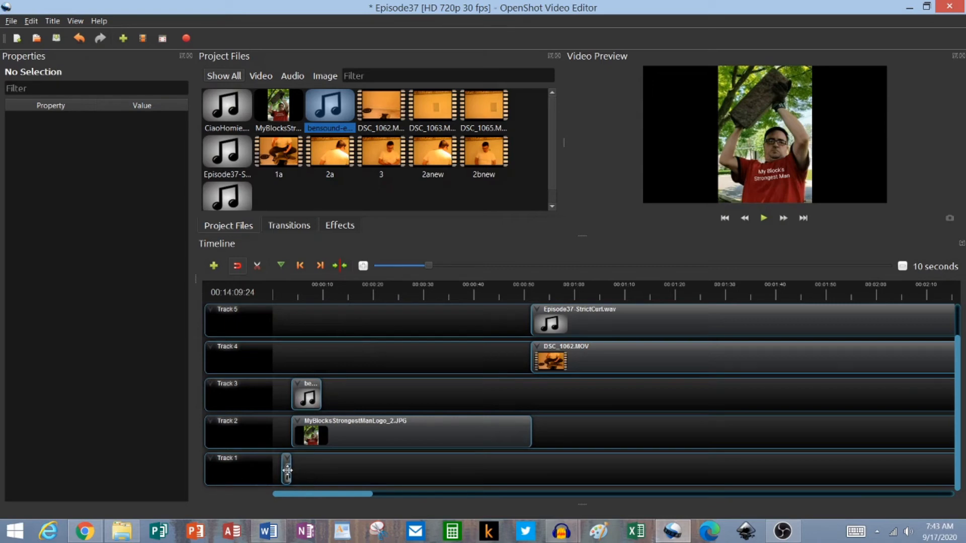
{"action": "left_click", "coordinate": [363, 266]}
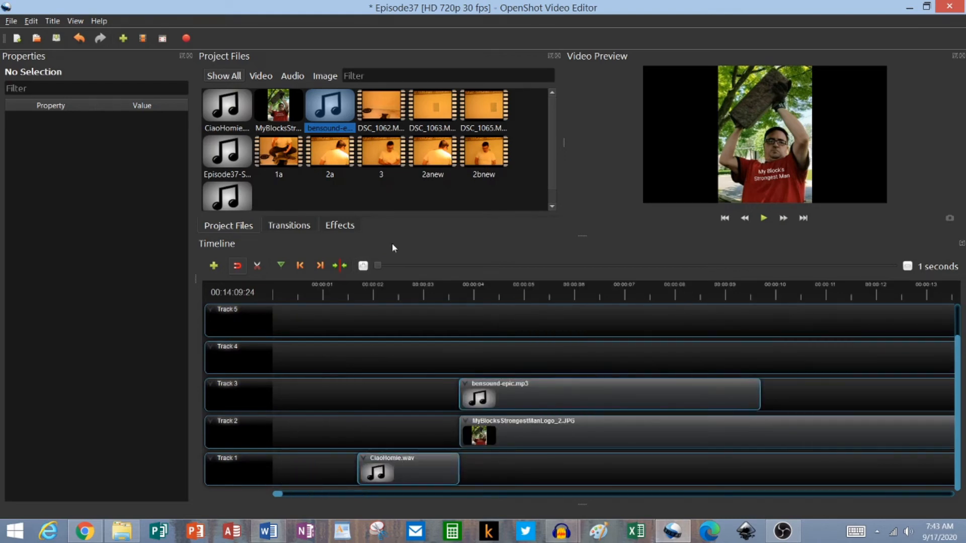
{"action": "left_click", "coordinate": [908, 267]}
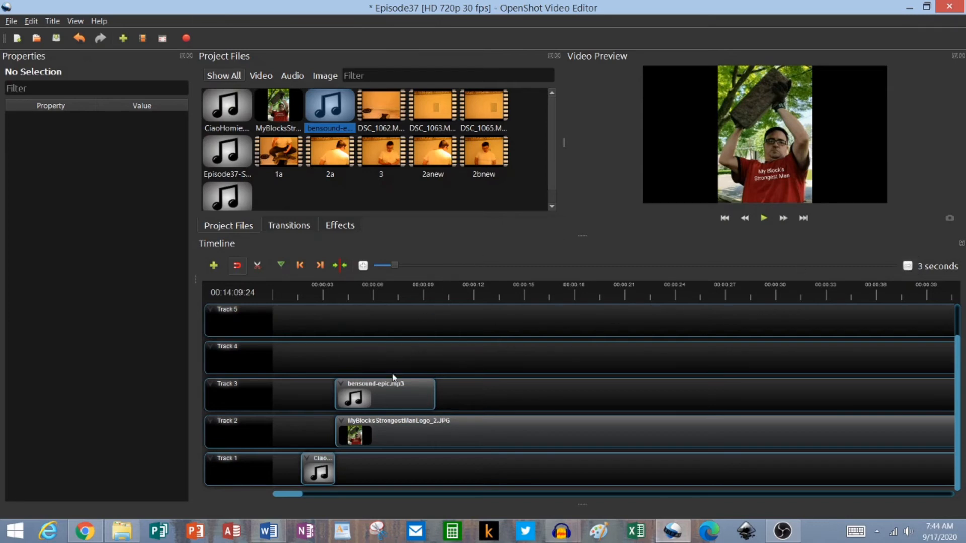
{"action": "left_click_drag", "start_coordinate": [381, 391], "coordinate": [389, 392]}
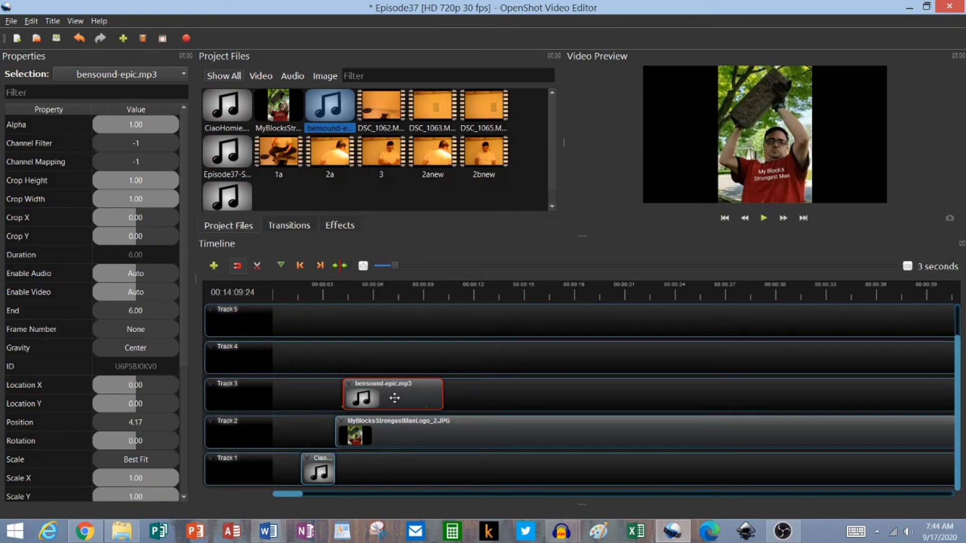
{"action": "key", "text": "ctrl+z"}
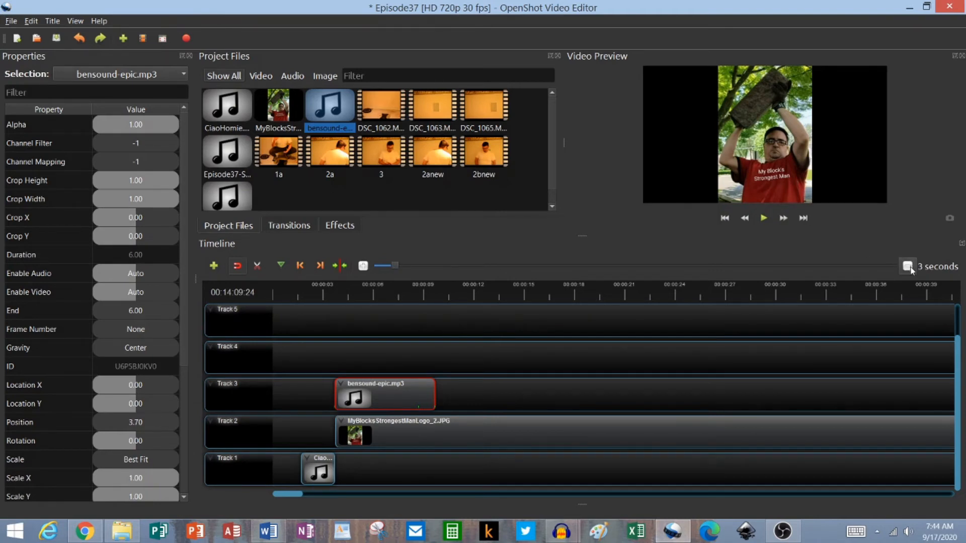
Step: View the whole episode timeline at the 90-second scale
{"action": "scroll", "coordinate": [912, 272], "scroll_direction": "up", "scroll_amount": 5}
{"action": "scroll", "coordinate": [911, 271], "scroll_direction": "up", "scroll_amount": 3}
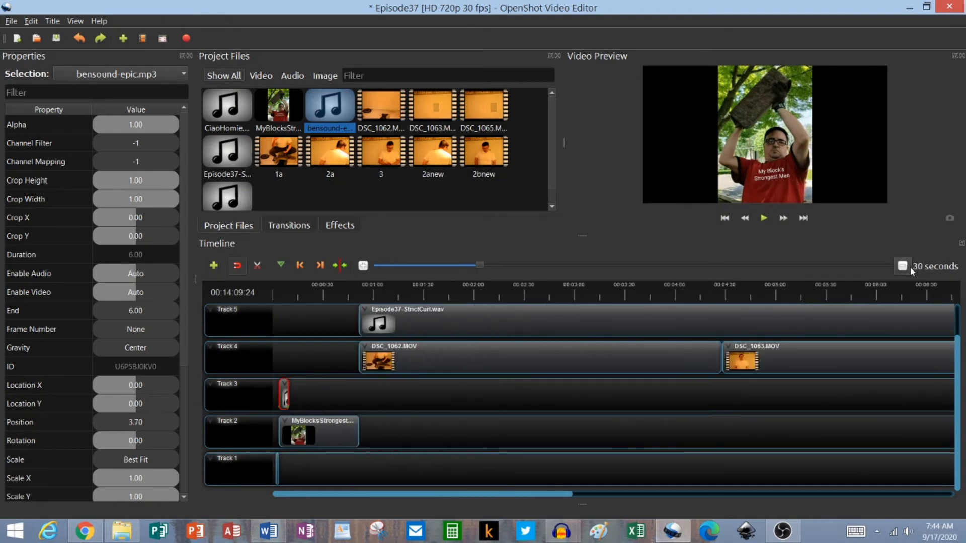
{"action": "scroll", "coordinate": [912, 271], "scroll_direction": "up", "scroll_amount": 2}
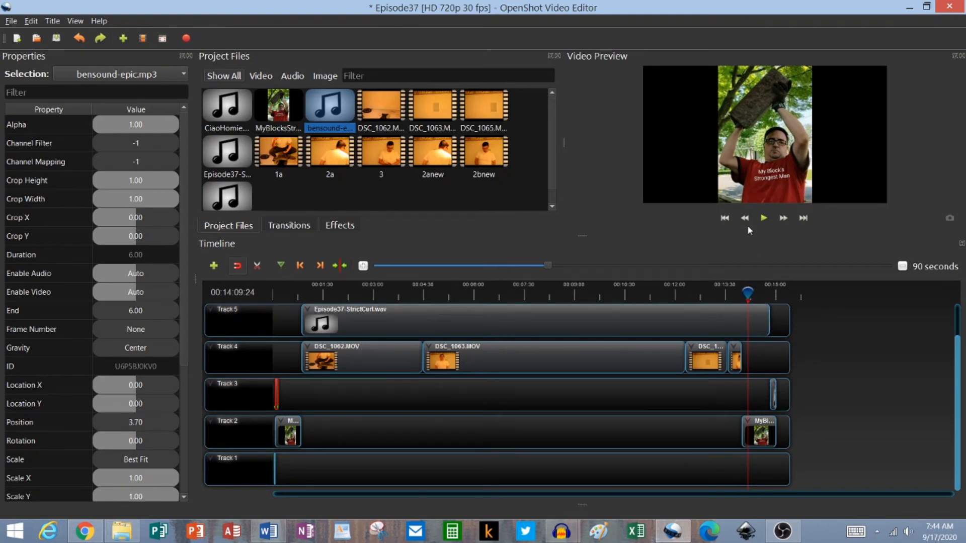
Step: Play the episode's intro from the start of the timeline and pause it at about 9 seconds
{"action": "scroll", "coordinate": [375, 262], "scroll_direction": "down", "scroll_amount": 3}
{"action": "left_click_drag", "start_coordinate": [506, 495], "coordinate": [364, 458]}
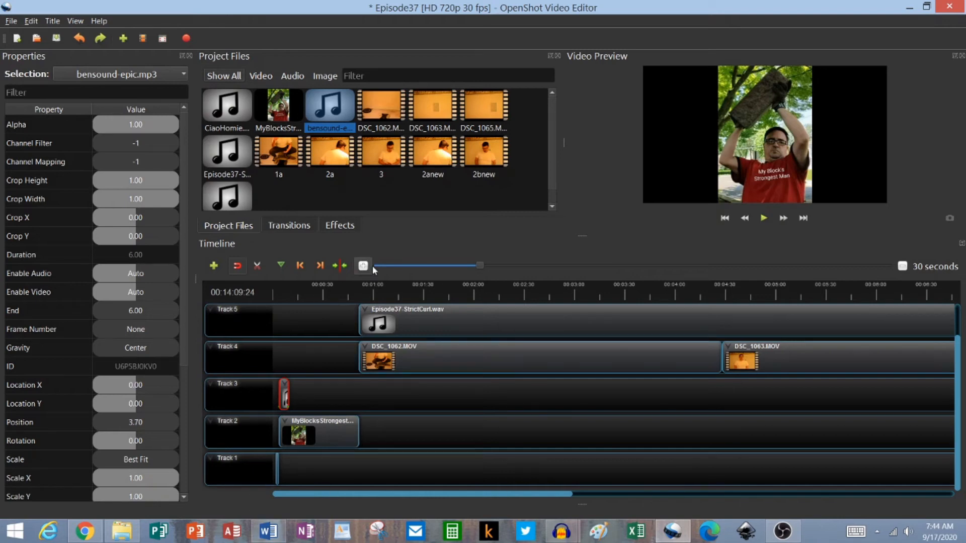
{"action": "scroll", "coordinate": [372, 267], "scroll_direction": "down", "scroll_amount": 5}
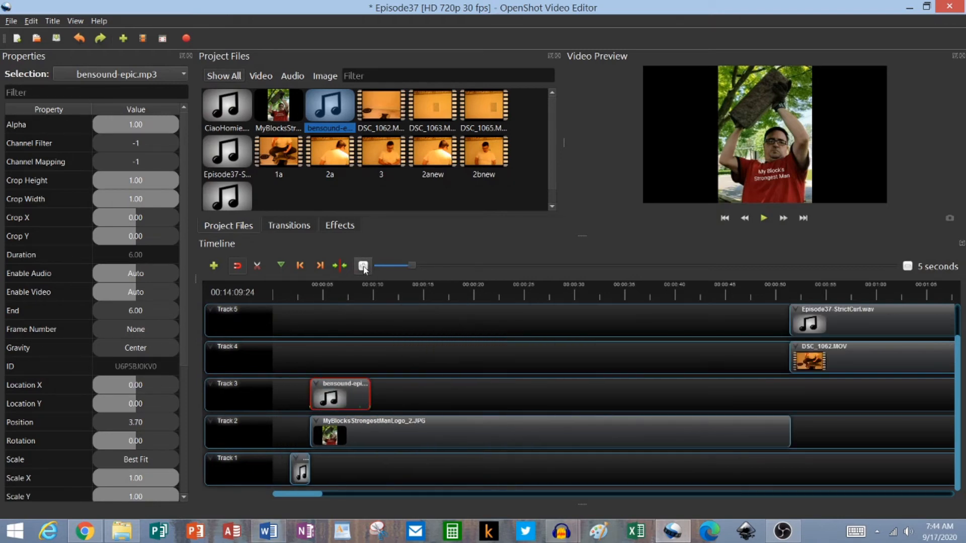
{"action": "scroll", "coordinate": [364, 269], "scroll_direction": "down", "scroll_amount": 1}
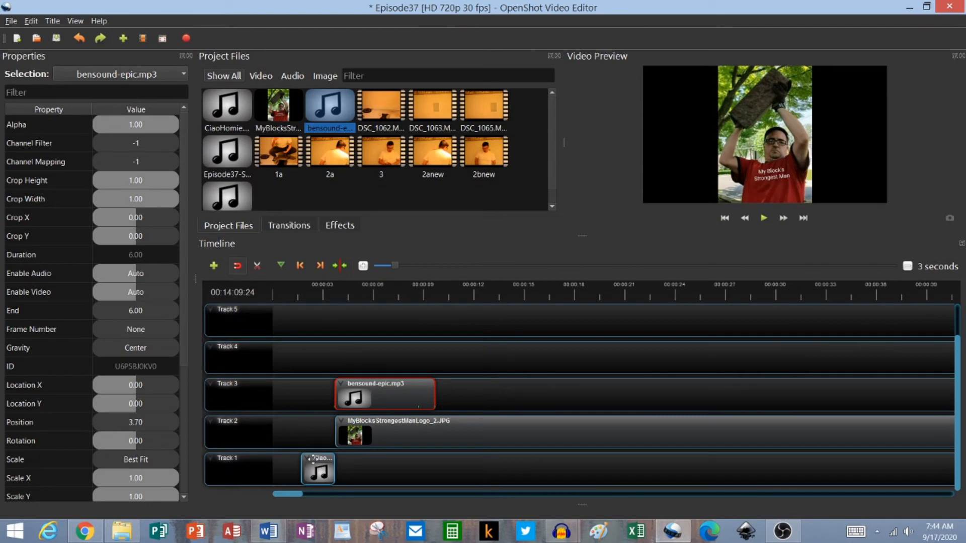
{"action": "left_click", "coordinate": [274, 291]}
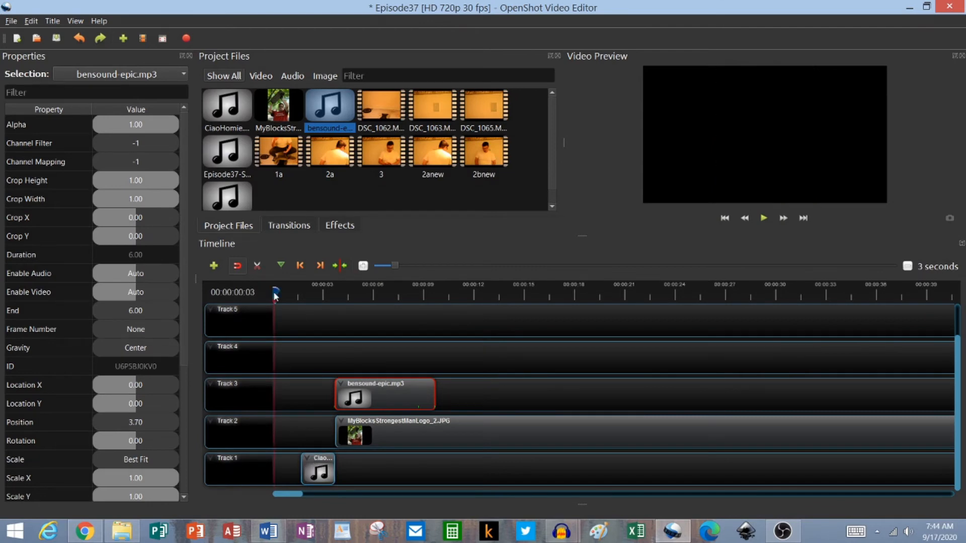
{"action": "left_click", "coordinate": [763, 220]}
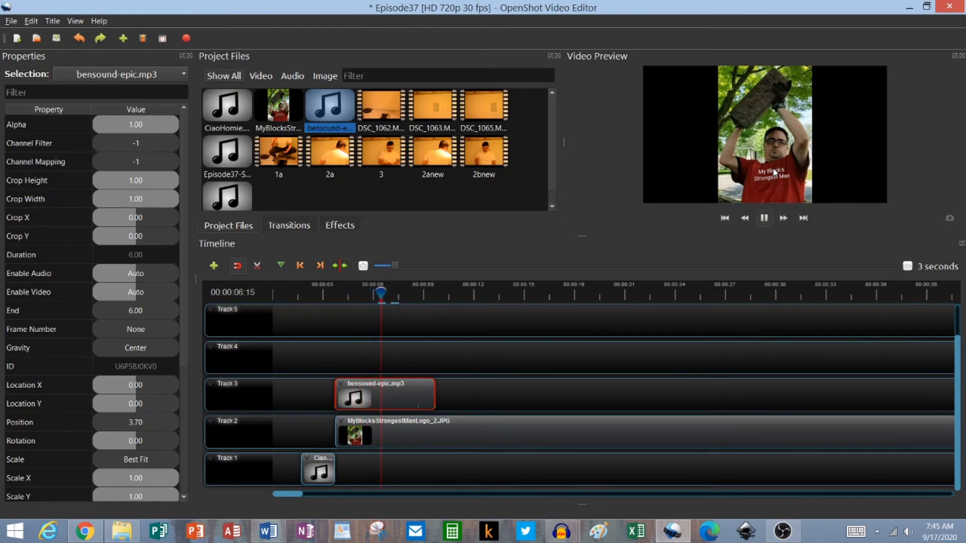
{"action": "left_click", "coordinate": [764, 217]}
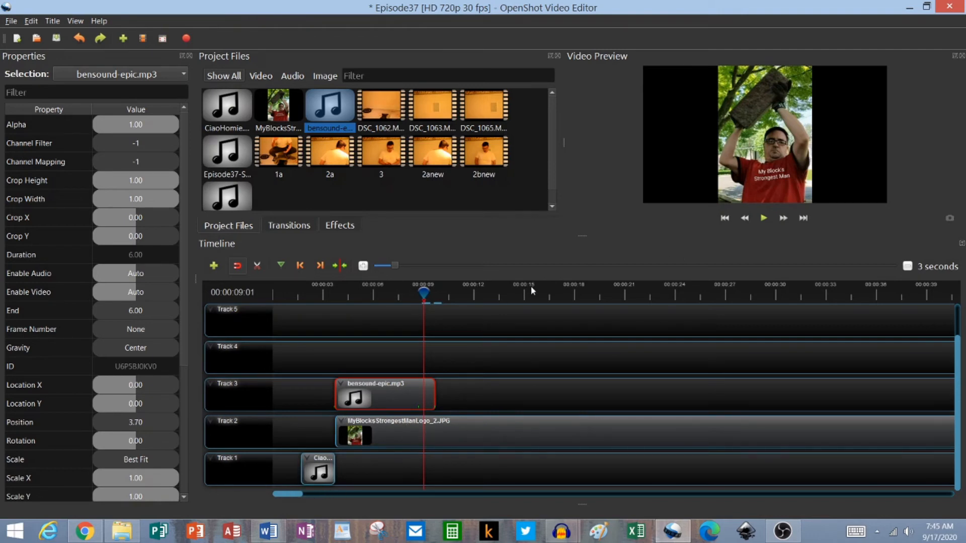
Step: Play the lead-in to Episode37-StrictCurl.wav and DSC_1062.MOV from about 49 seconds, pause it, and save the project
{"action": "left_click", "coordinate": [909, 266]}
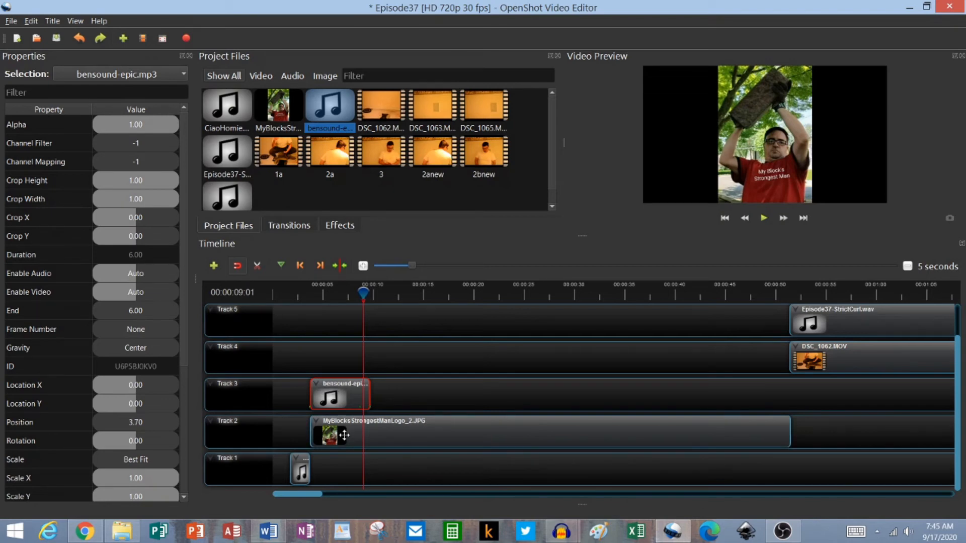
{"action": "left_click_drag", "start_coordinate": [311, 495], "coordinate": [342, 498]}
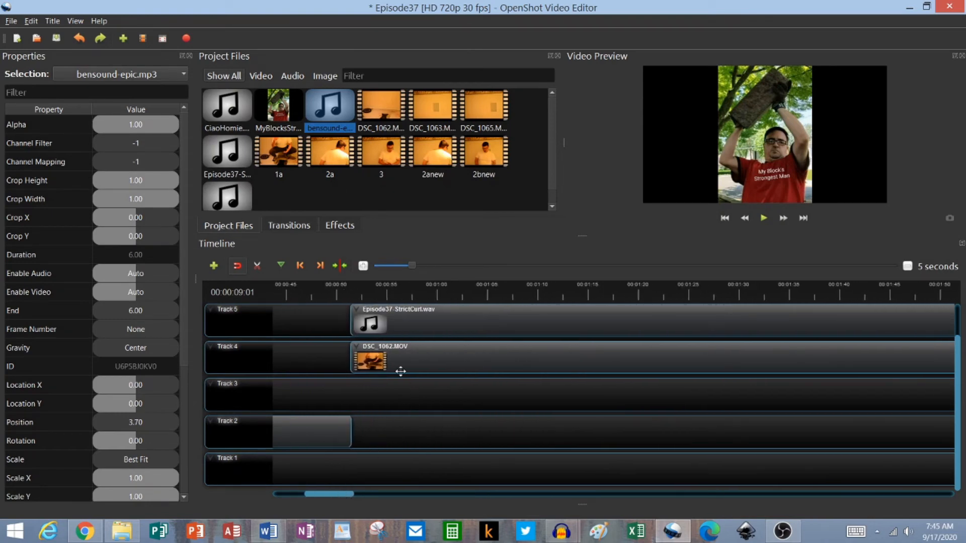
{"action": "left_click", "coordinate": [396, 360]}
{"action": "left_click", "coordinate": [395, 320]}
{"action": "left_click", "coordinate": [330, 292]}
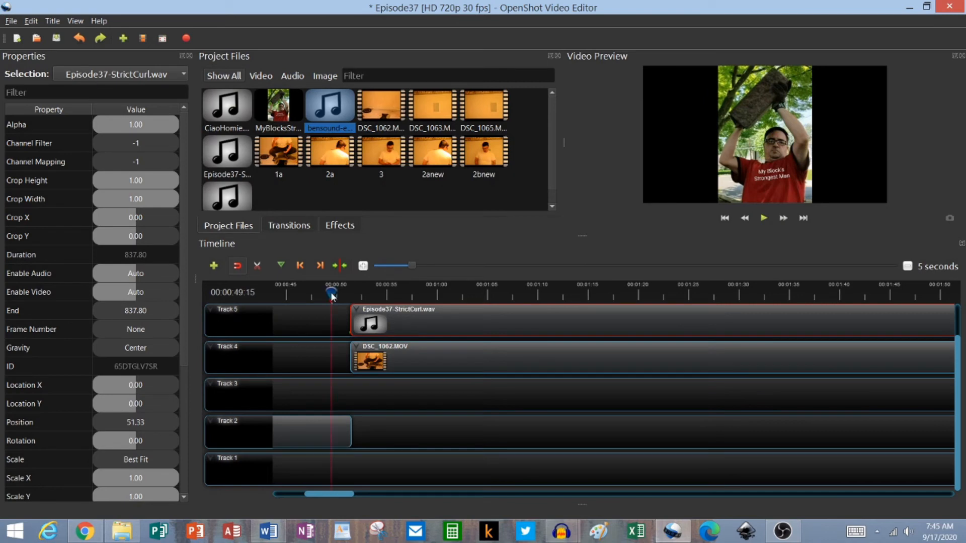
{"action": "left_click", "coordinate": [763, 220]}
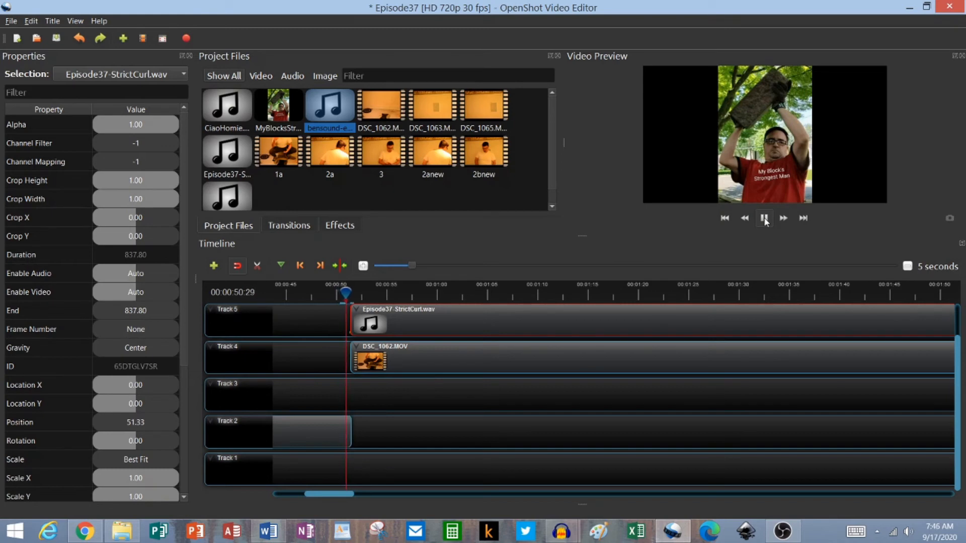
{"action": "left_click", "coordinate": [764, 219]}
{"action": "key", "text": "ctrl+s"}
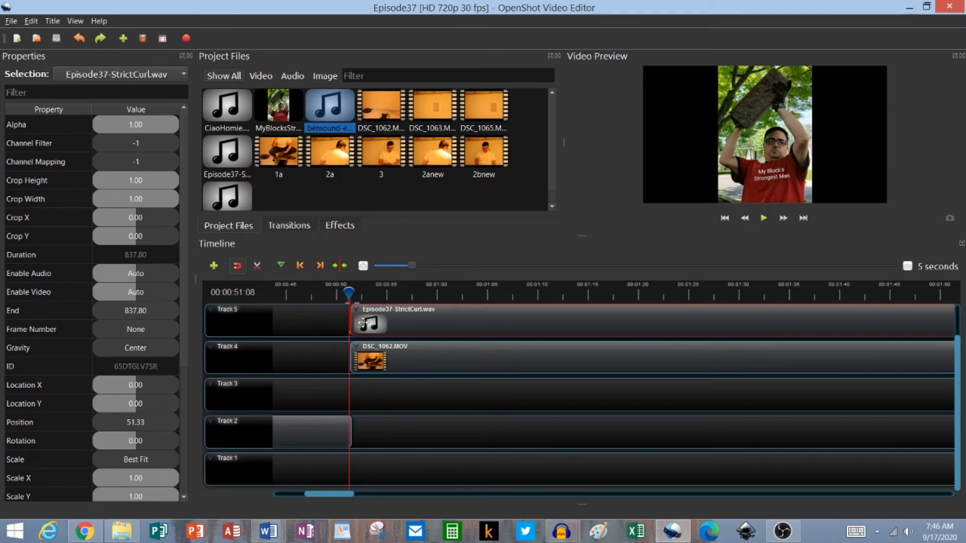
Step: Preview DSC_1062.MOV at about 1:00 and DSC_1063.MOV at about 4:29, and inspect the Episode37-StrictCurl.wav audio track above them
{"action": "left_click", "coordinate": [436, 286]}
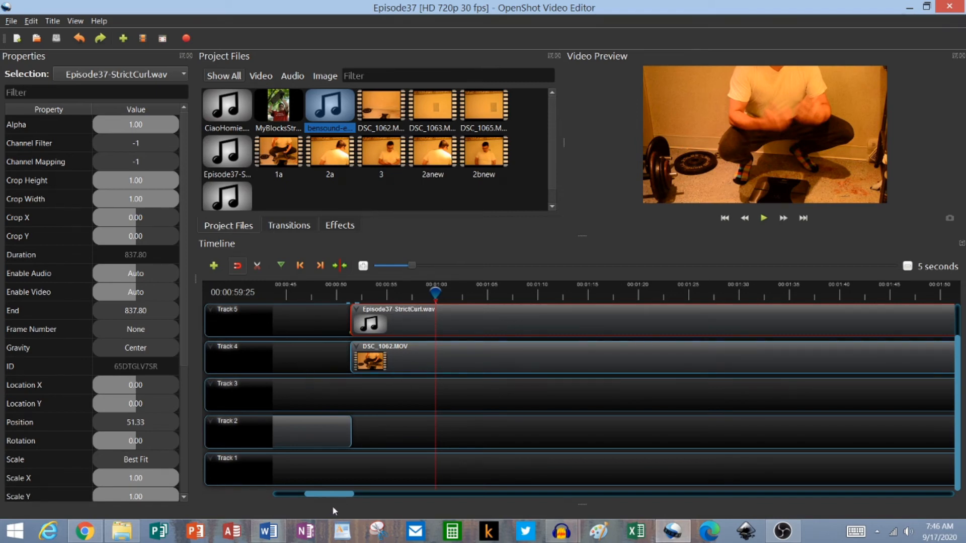
{"action": "left_click_drag", "start_coordinate": [338, 494], "coordinate": [486, 492]}
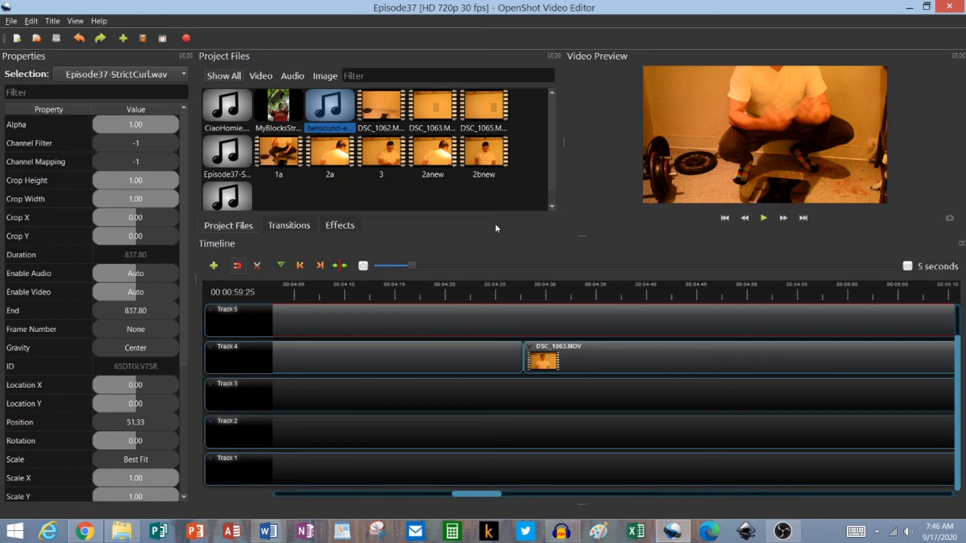
{"action": "left_click", "coordinate": [547, 357]}
{"action": "left_click", "coordinate": [541, 292]}
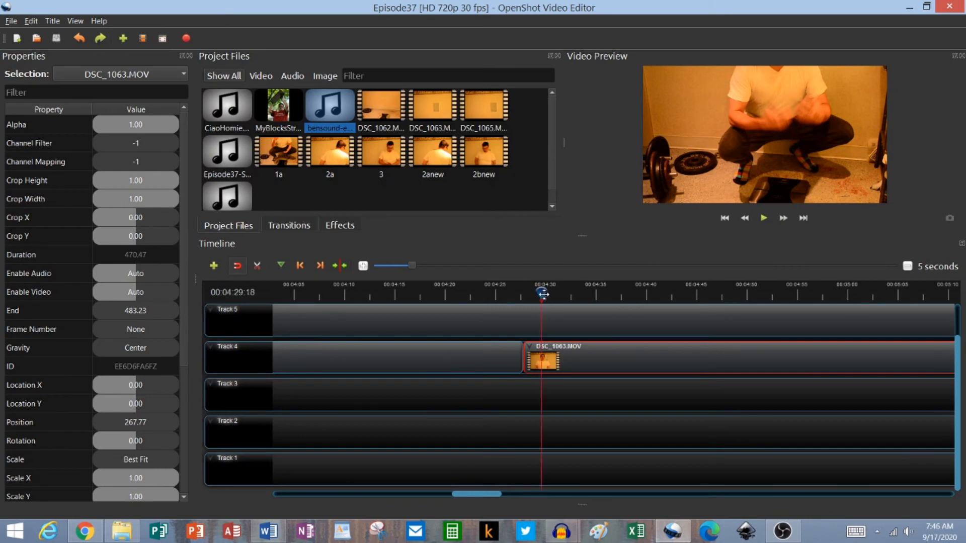
{"action": "left_click", "coordinate": [569, 318]}
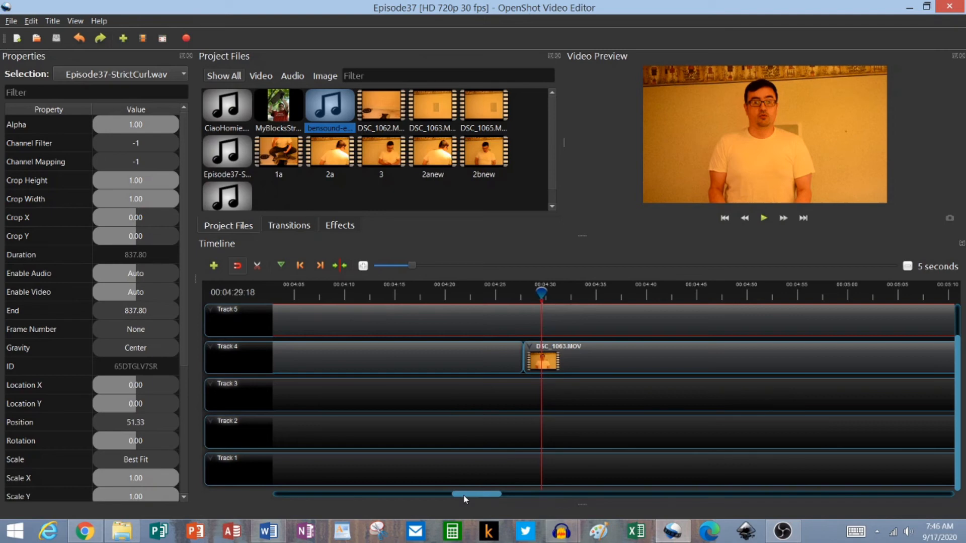
{"action": "left_click_drag", "start_coordinate": [464, 499], "coordinate": [468, 496]}
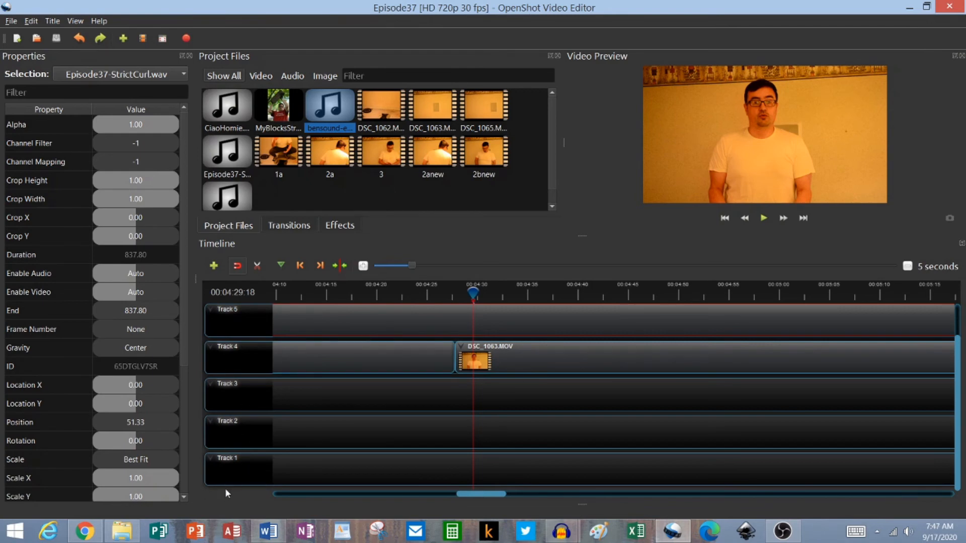
{"action": "left_click_drag", "start_coordinate": [491, 498], "coordinate": [501, 497]}
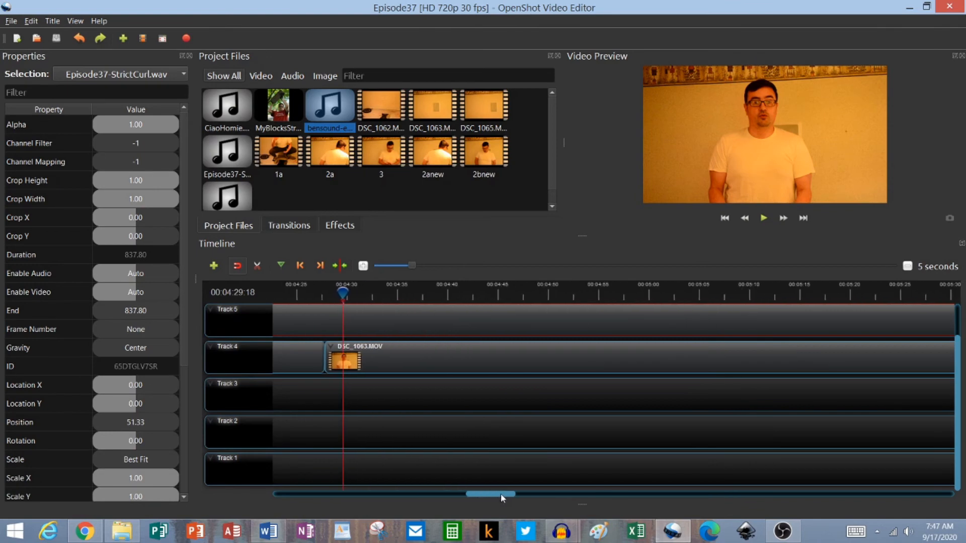
Step: Inspect the intro clips at the start of the timeline and the Episode37-StrictCurl.wav and DSC_1062.MOV clips that follow them
{"action": "left_click_drag", "start_coordinate": [501, 498], "coordinate": [503, 498]}
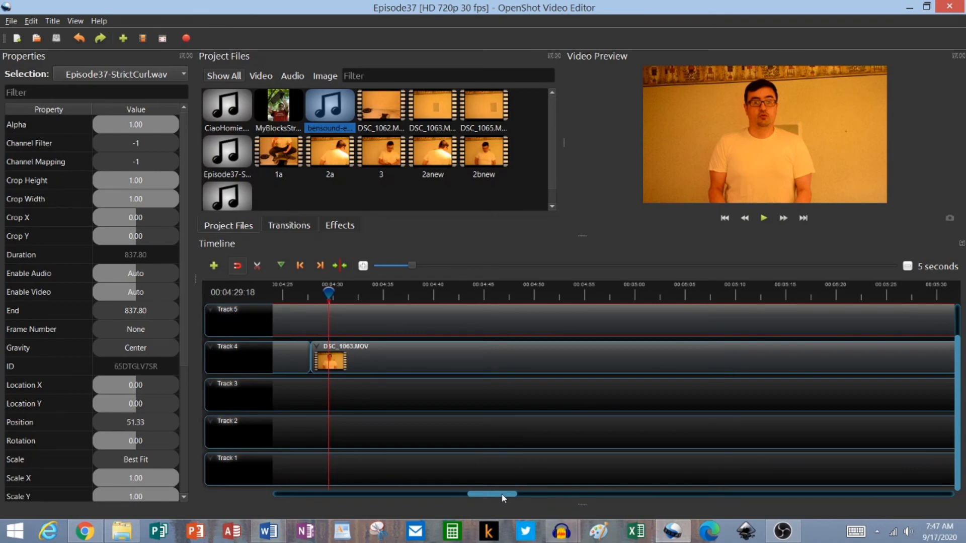
{"action": "left_click_drag", "start_coordinate": [502, 498], "coordinate": [308, 497]}
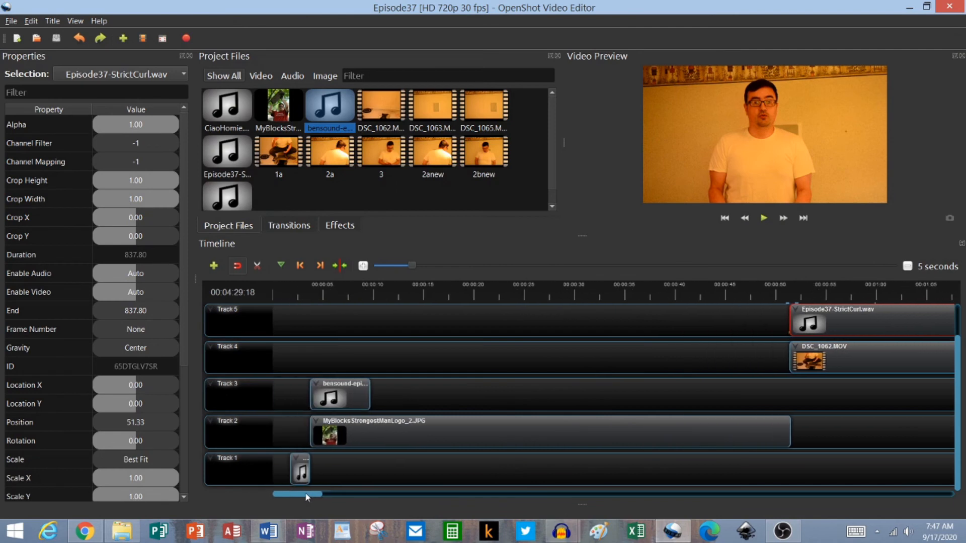
{"action": "left_click", "coordinate": [346, 437]}
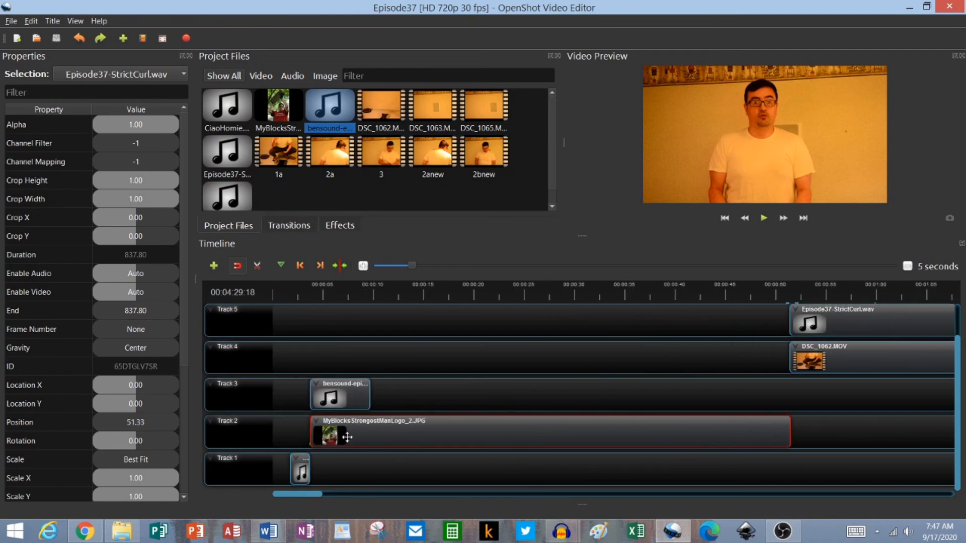
{"action": "left_click", "coordinate": [347, 400]}
{"action": "left_click", "coordinate": [825, 347]}
{"action": "left_click", "coordinate": [825, 318]}
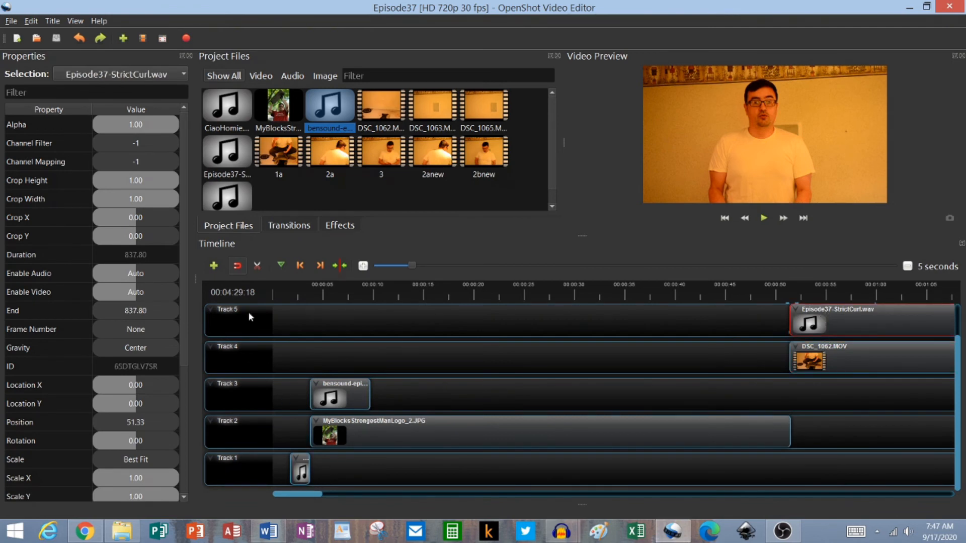
Step: Inspect the rest of the timeline through DSC_1065.MOV, the closing logo image and bensound-epic.mp3, and return to the opening minute
{"action": "left_click_drag", "start_coordinate": [305, 496], "coordinate": [373, 498]}
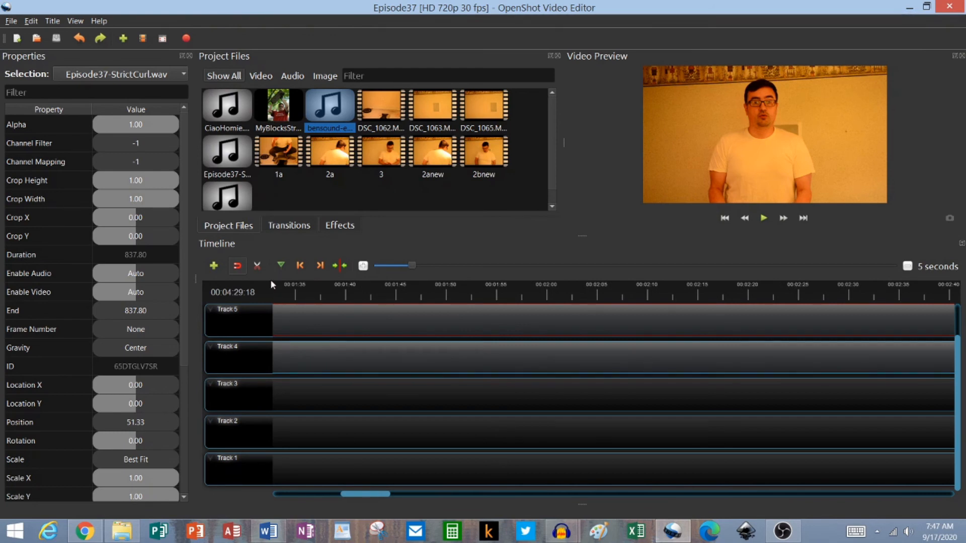
{"action": "left_click_drag", "start_coordinate": [373, 495], "coordinate": [884, 491]}
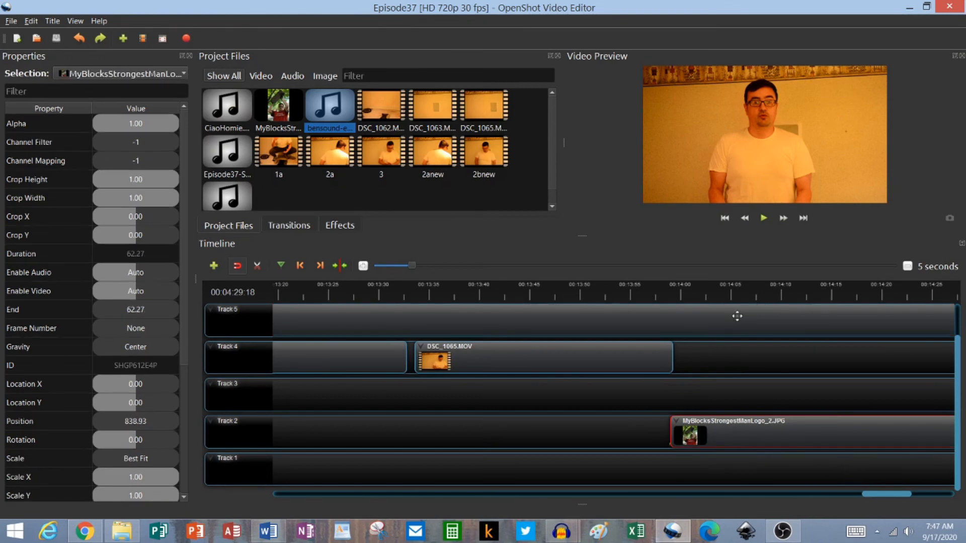
{"action": "left_click_drag", "start_coordinate": [883, 493], "coordinate": [917, 497]}
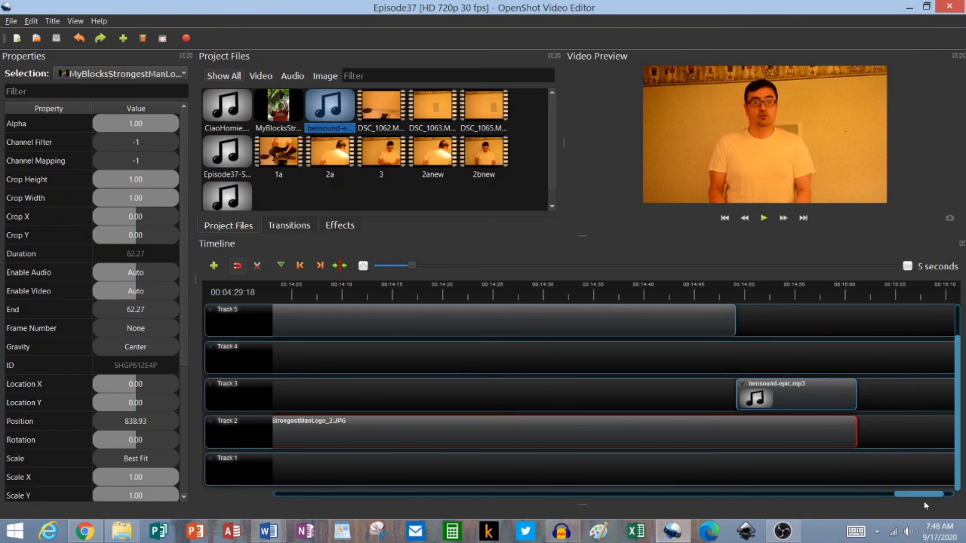
{"action": "left_click_drag", "start_coordinate": [920, 496], "coordinate": [317, 492]}
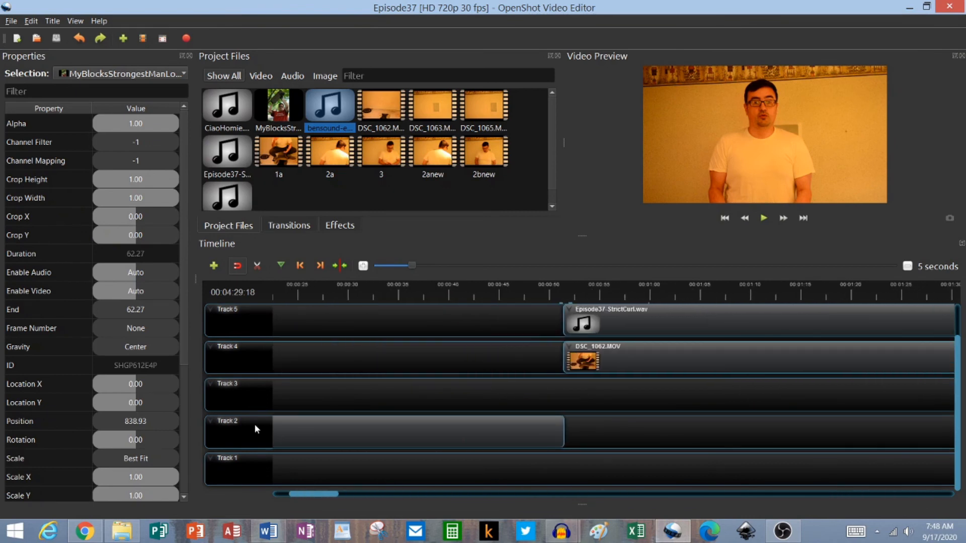
Step: Review the Episode37 video export settings and video profile options, keep HD 720p 30 fps, and close them without exporting
{"action": "left_click", "coordinate": [186, 40]}
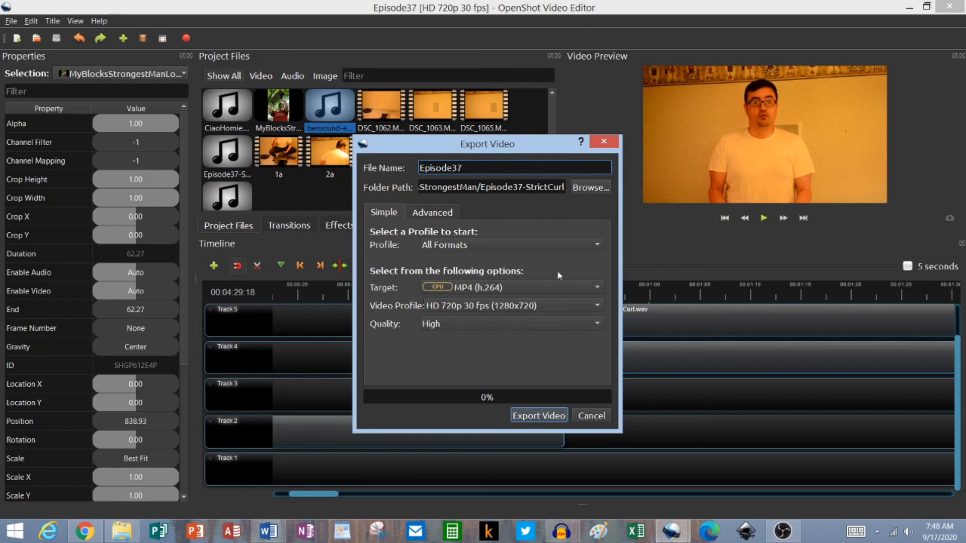
{"action": "left_click", "coordinate": [563, 306]}
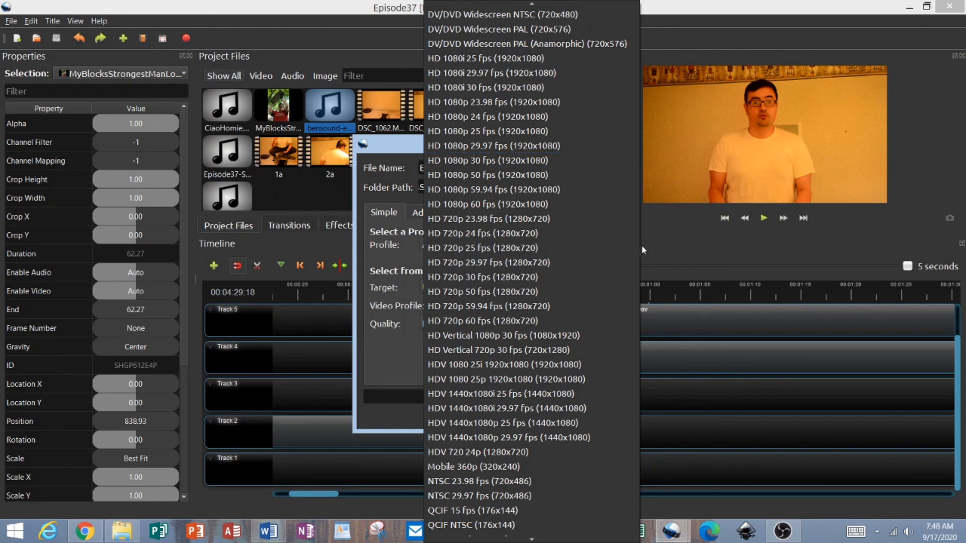
{"action": "left_click", "coordinate": [558, 277]}
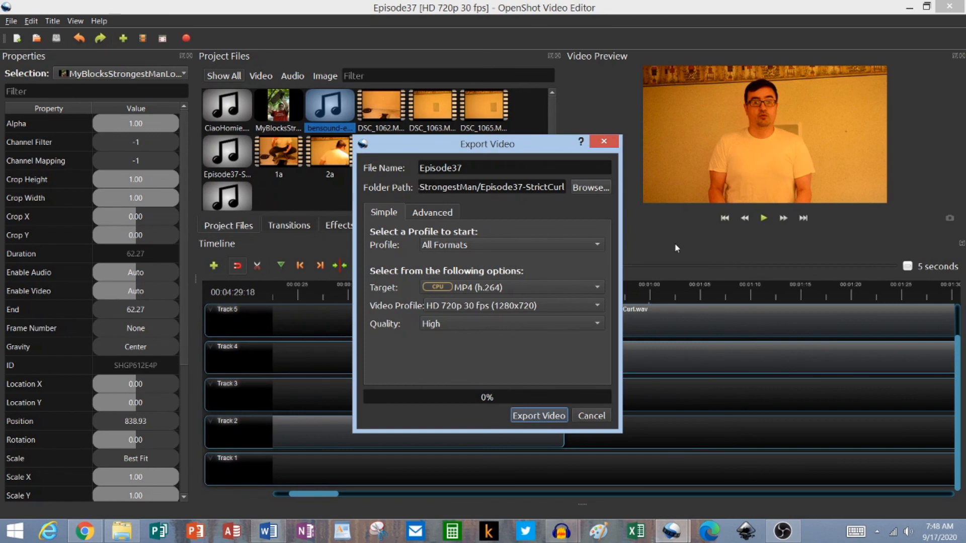
{"action": "left_click", "coordinate": [604, 141]}
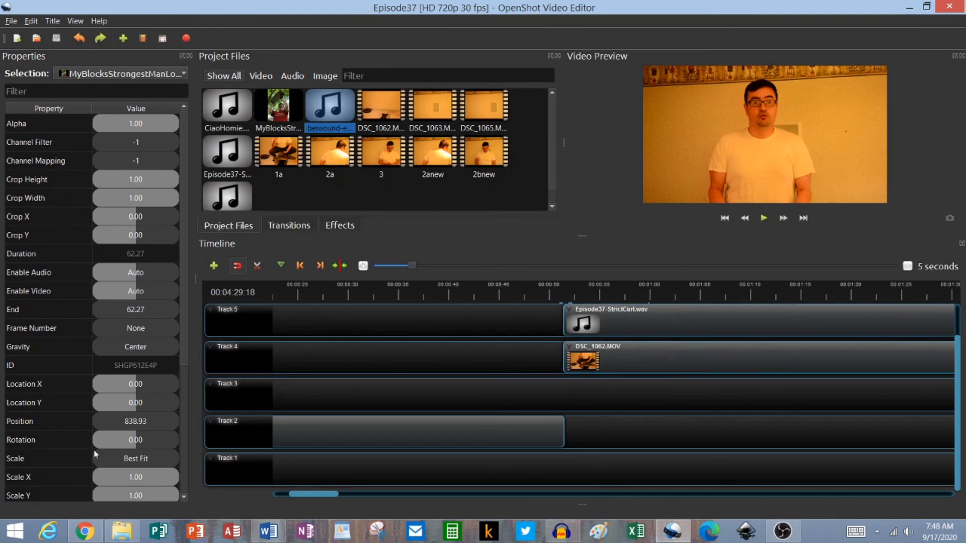
Step: Switch to File Explorer and locate the Episode37.osp project file and the Episode37.mp4 video in the Episode37-StrictCurl folder
{"action": "left_click", "coordinate": [126, 536]}
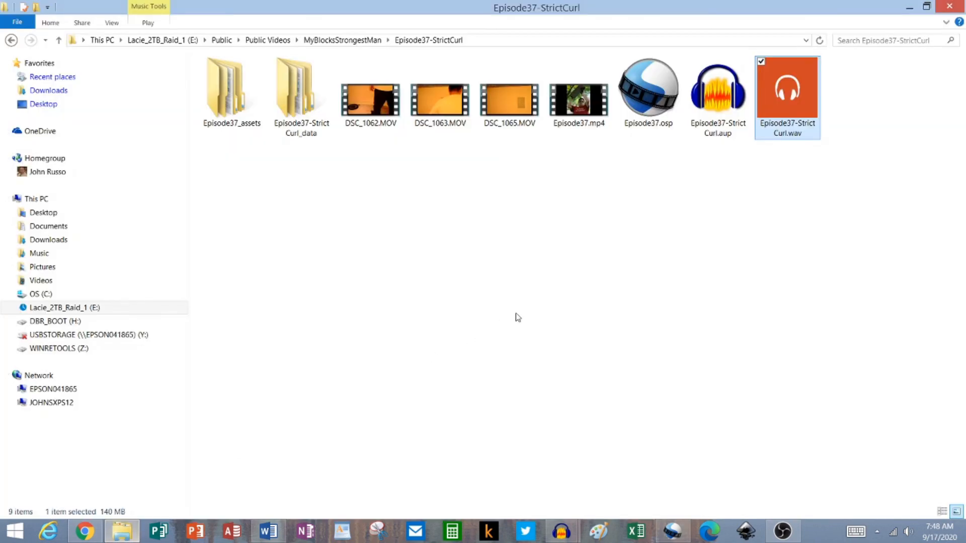
{"action": "left_click", "coordinate": [651, 92]}
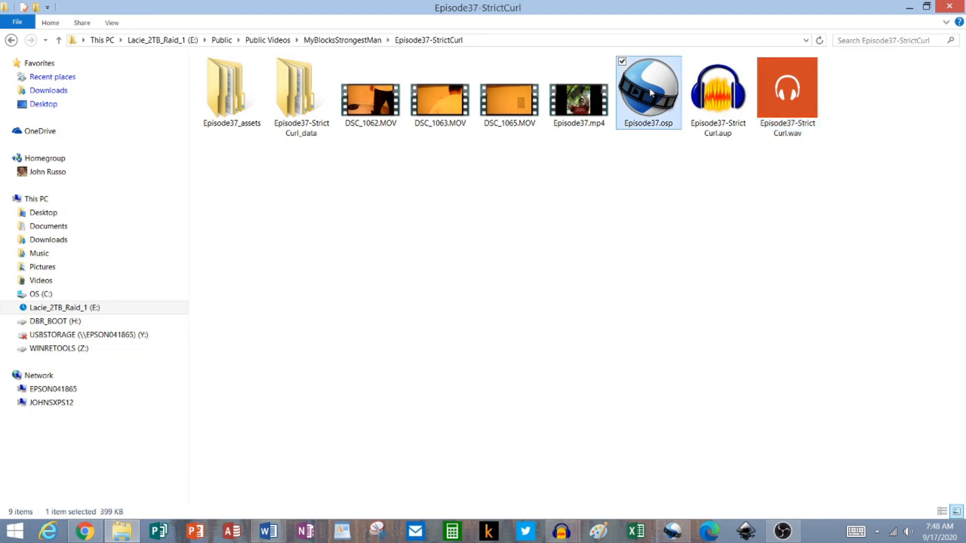
{"action": "key", "text": "alt+Tab"}
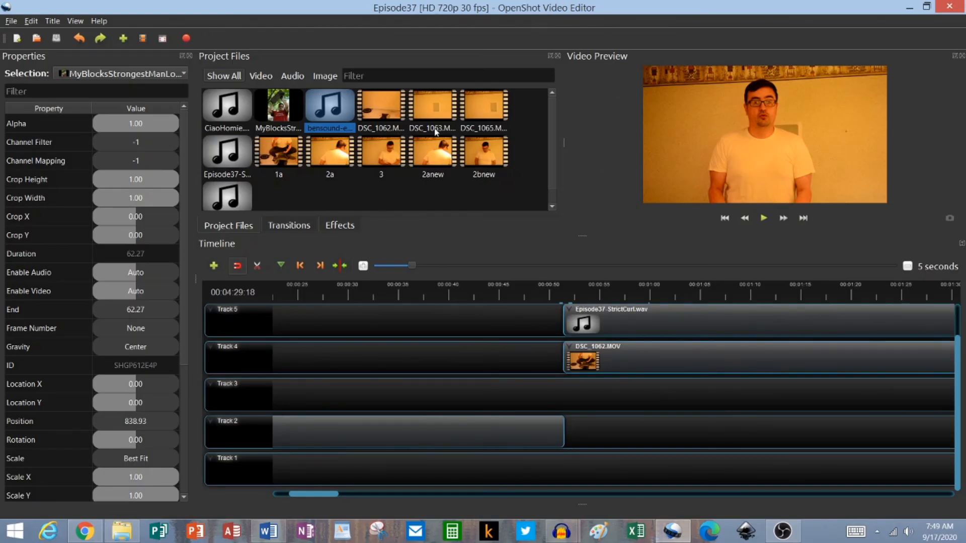
{"action": "key", "text": "alt+Tab"}
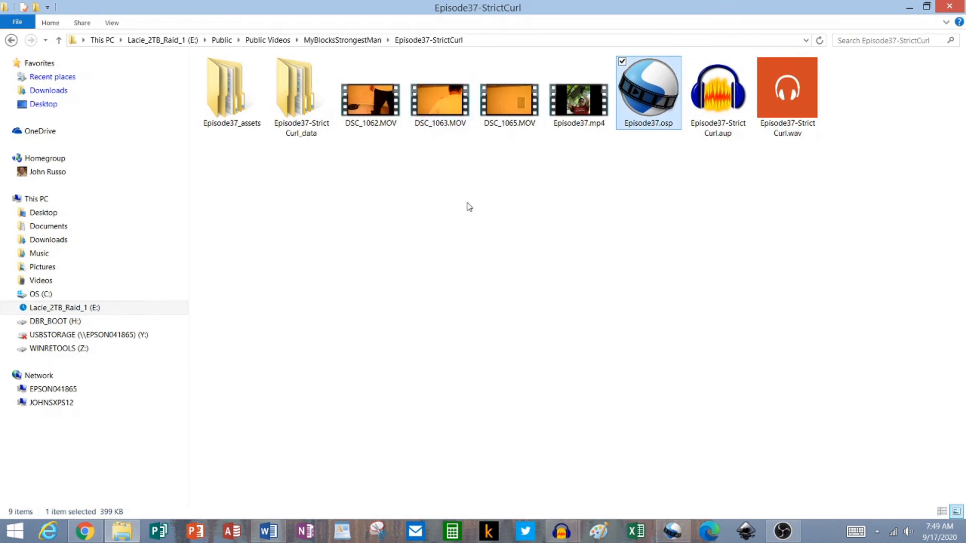
{"action": "left_click", "coordinate": [575, 107]}
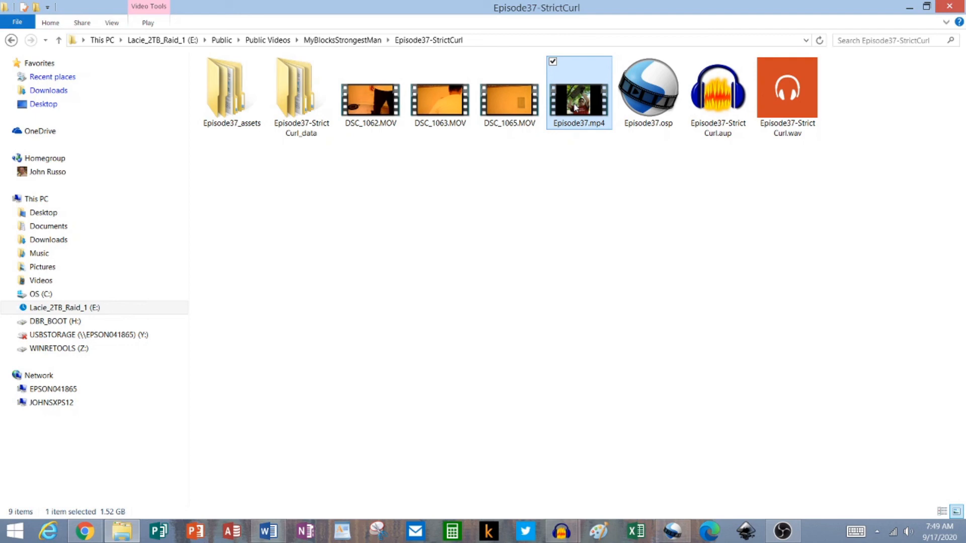
Step: Return to the OpenShot project and switch to OBS
{"action": "key", "text": "alt+Tab"}
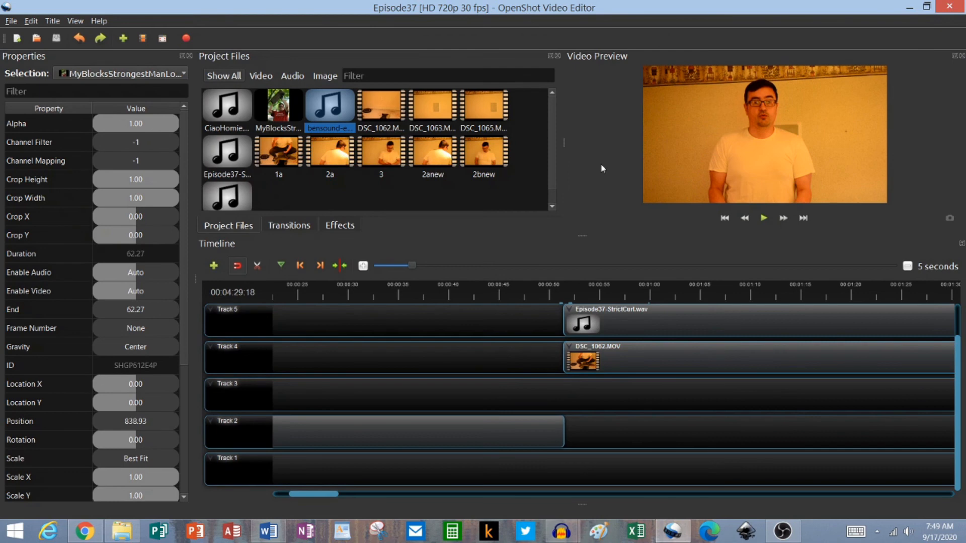
{"action": "left_click", "coordinate": [780, 532]}
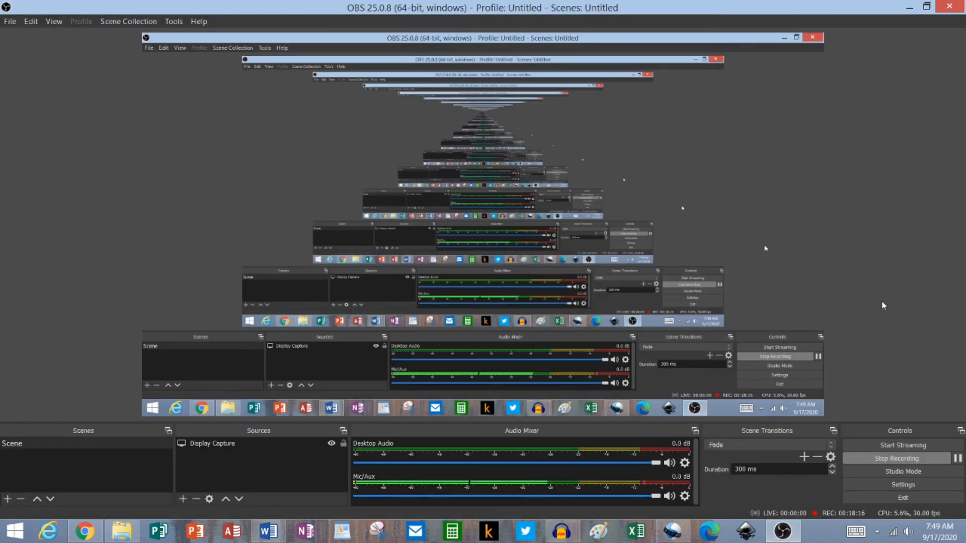